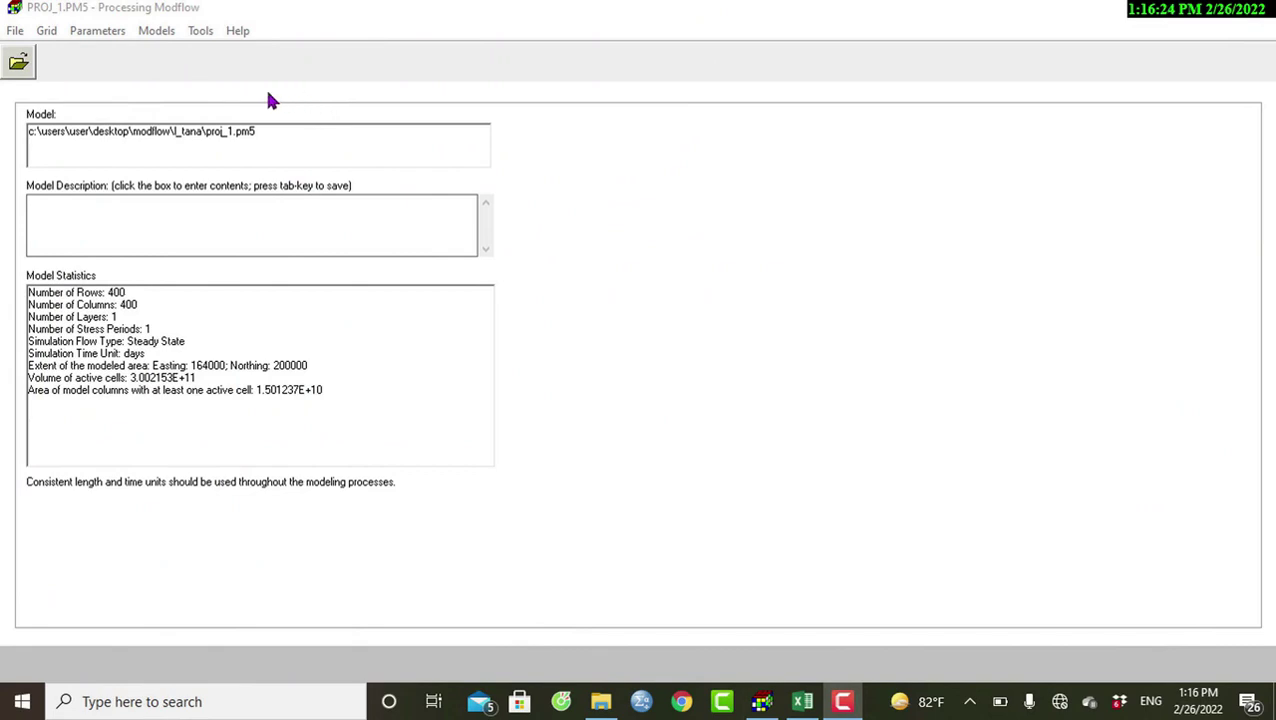
Step: Open the model file proj_1.pm5 from the L_Tana folder
click(20, 30)
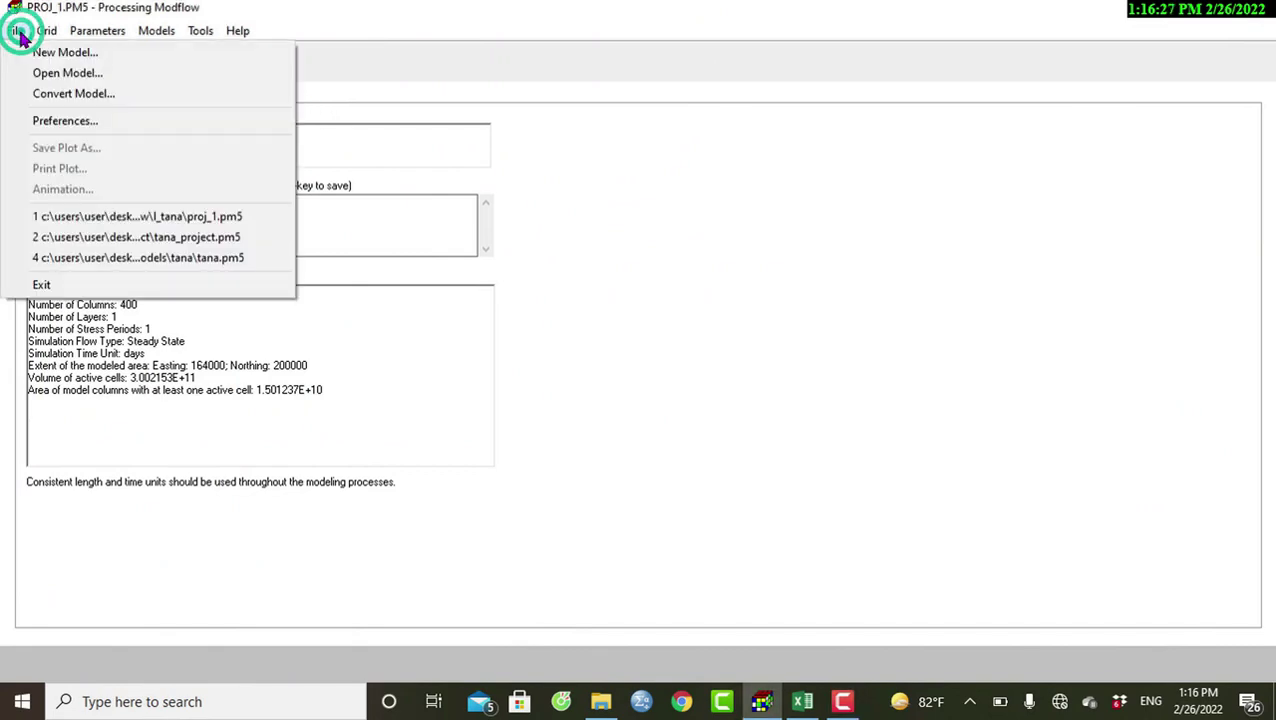
click(27, 77)
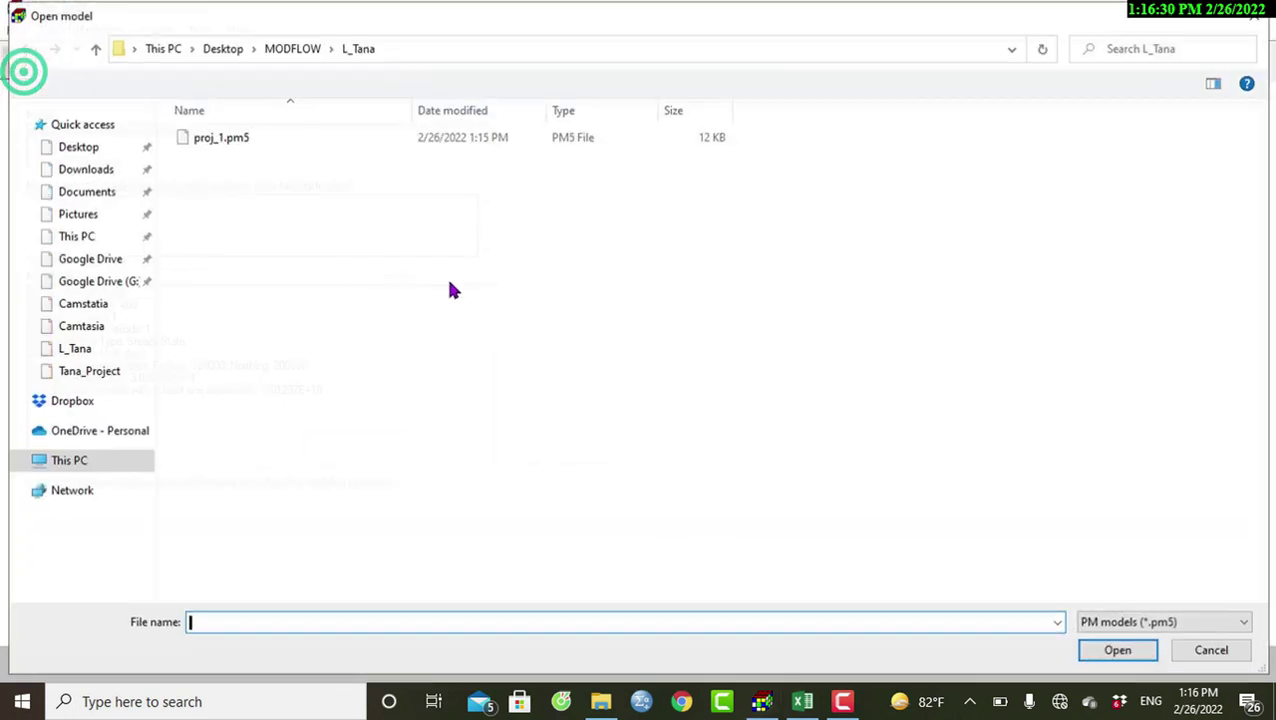
click(226, 138)
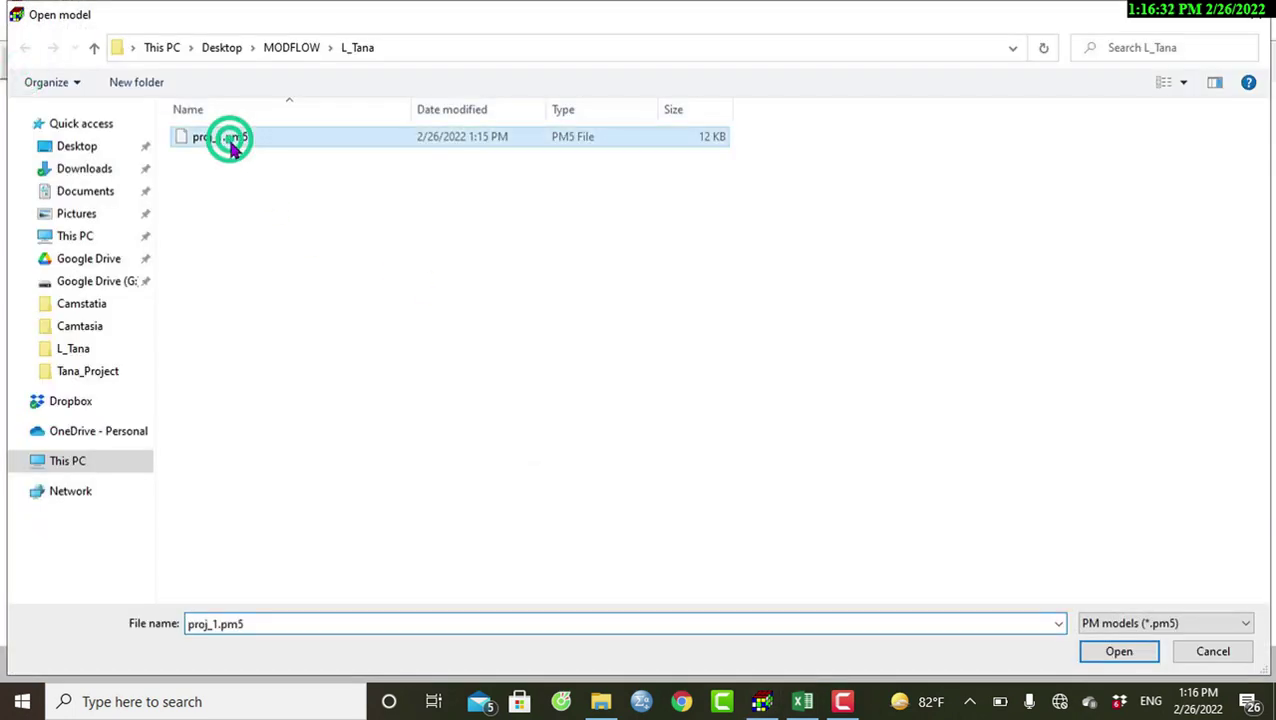
click(1088, 652)
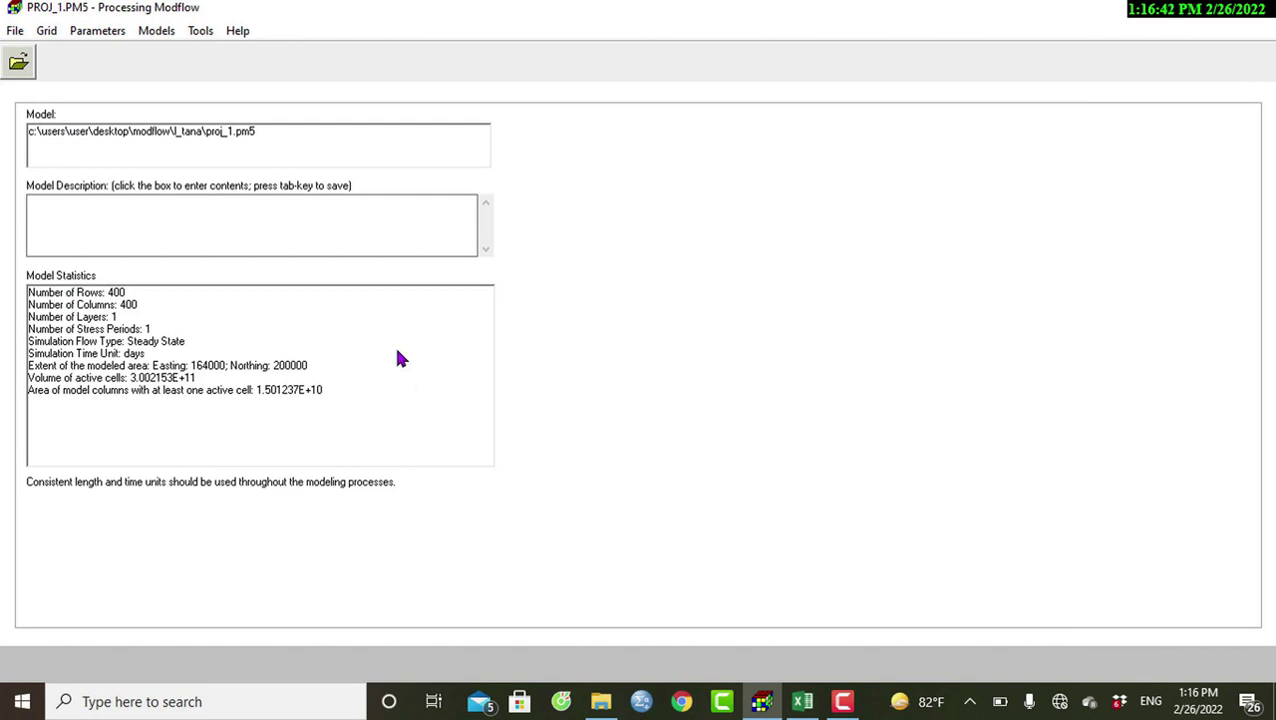
Step: Open the Horizontal-Flow Barriers flow package of the MODFLOW flow simulation for editing
click(164, 34)
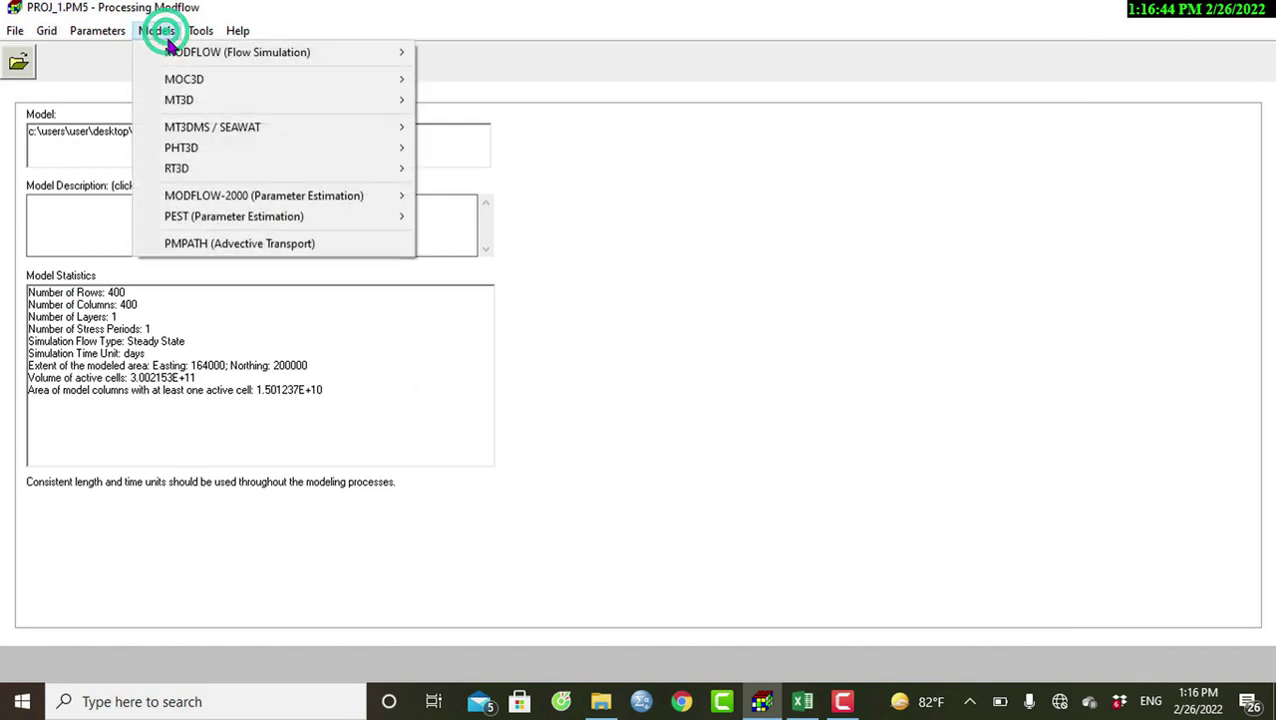
mouse_move(379, 55)
mouse_move(578, 58)
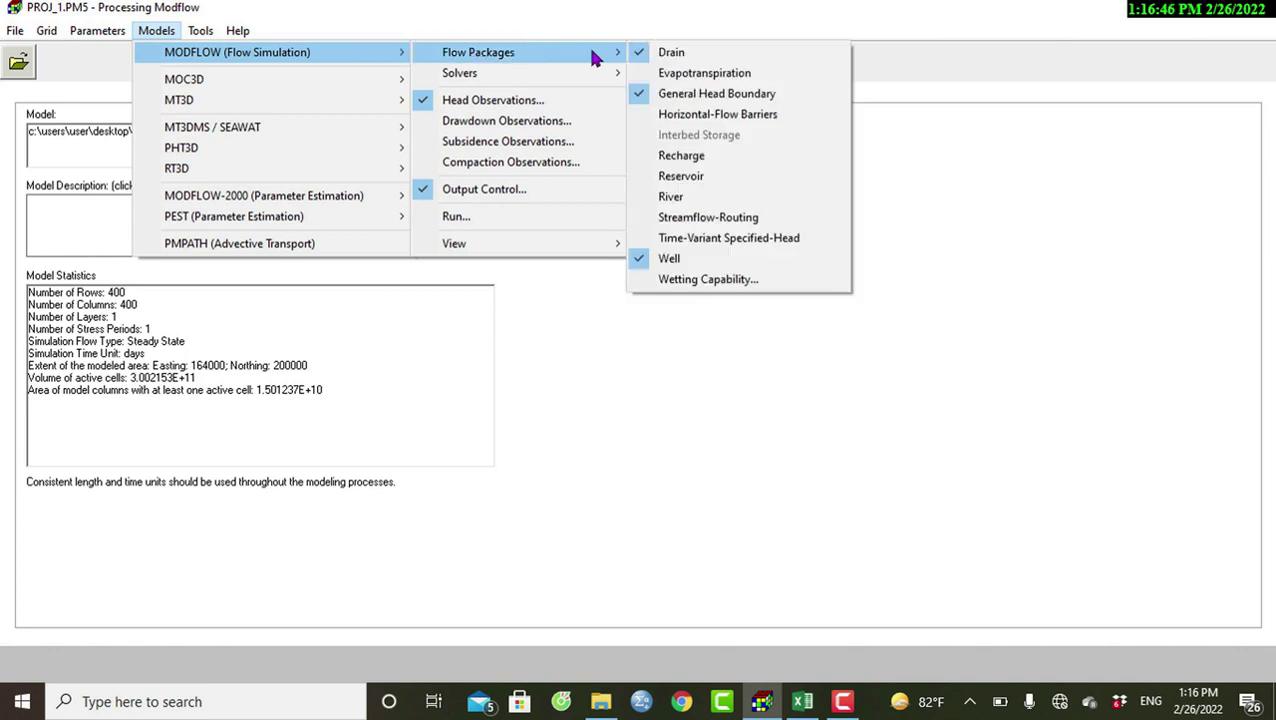
click(682, 114)
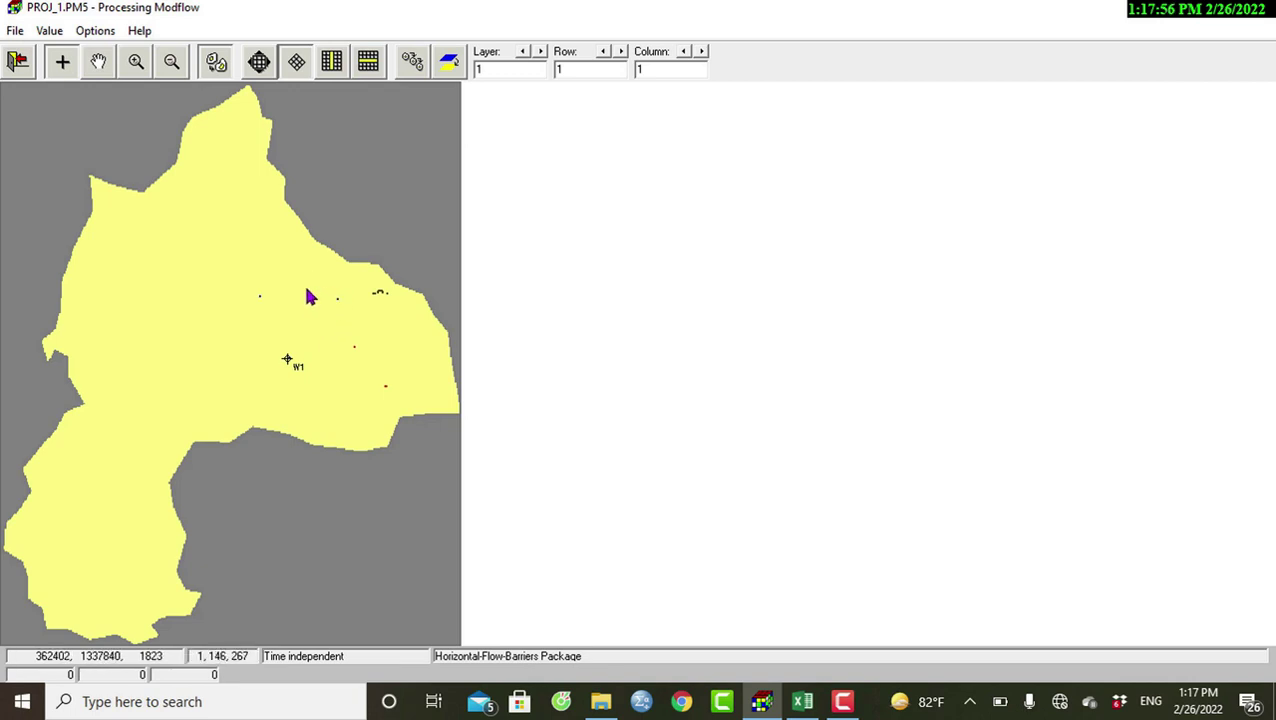
Step: Examine the barrier direction and hydraulic conductivity/thickness settings for the cell at row 1, column 1, and close them without changes
key(Return)
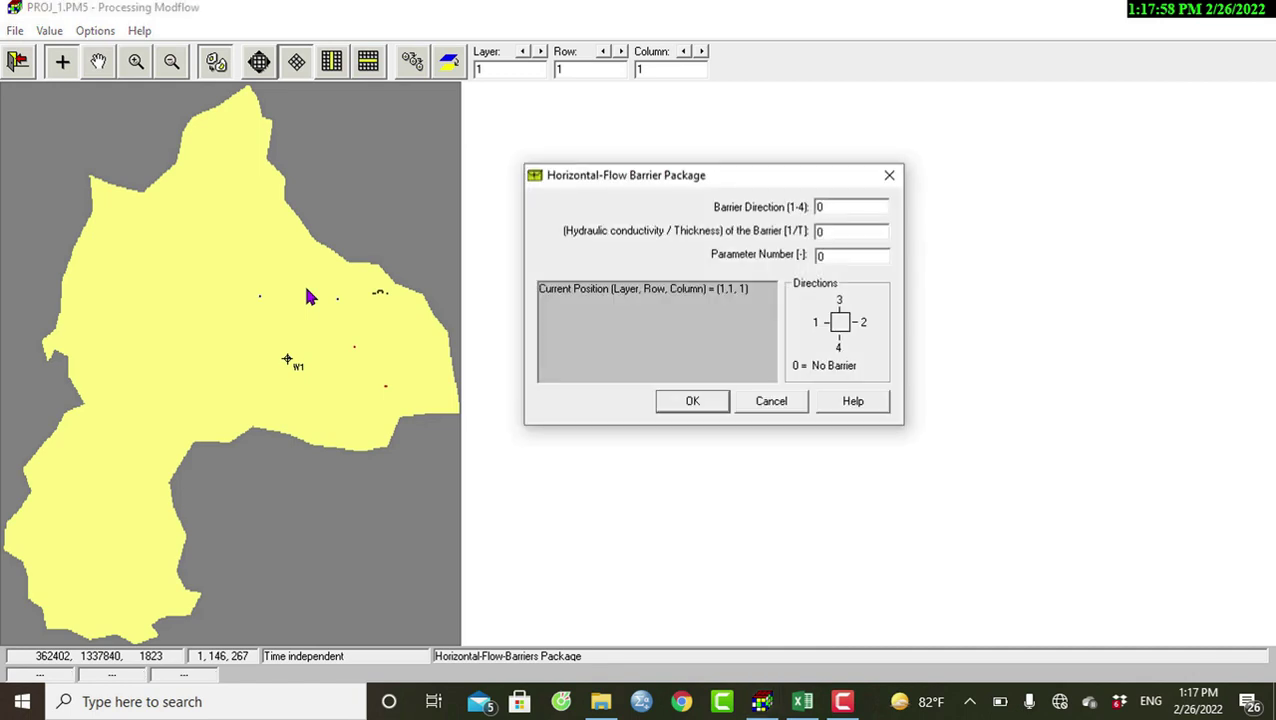
double_click(850, 207)
click(838, 209)
click(847, 231)
click(853, 207)
double_click(834, 206)
click(888, 182)
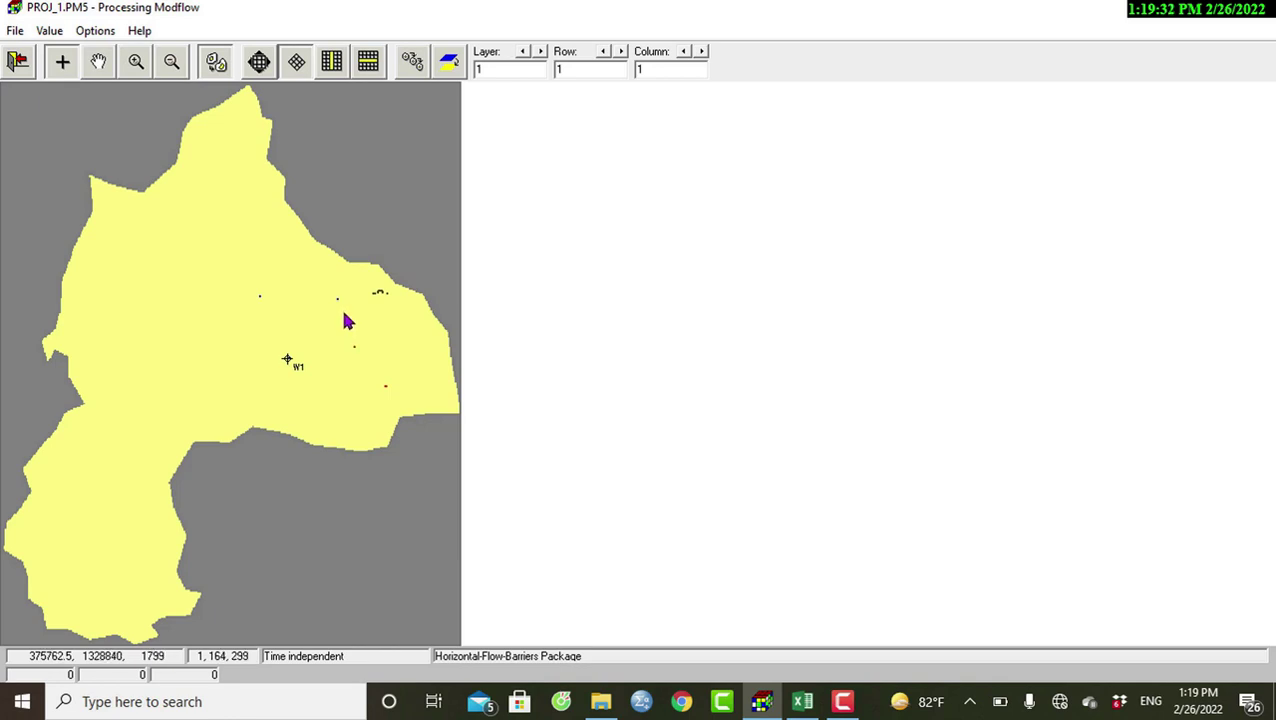
Step: Select the cell at row 180, column 304 and open its horizontal-flow barrier settings at the hydraulic conductivity/thickness value
click(356, 342)
click(338, 289)
click(347, 334)
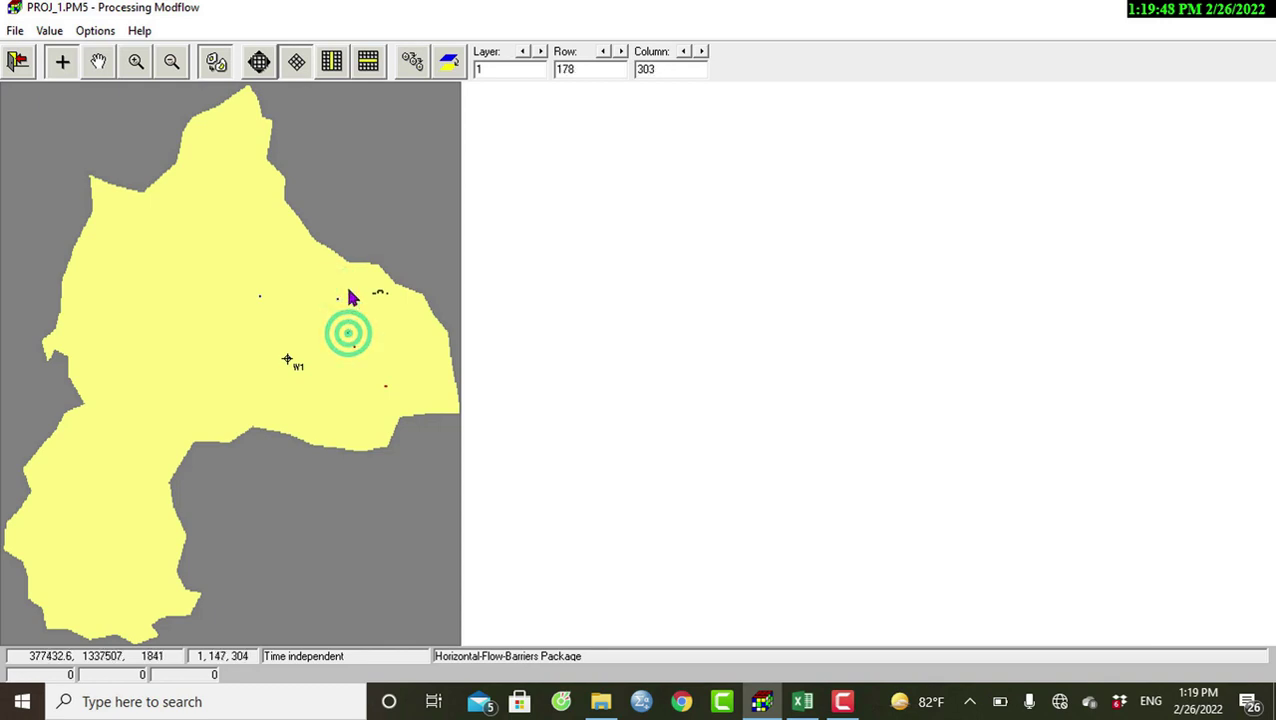
click(347, 294)
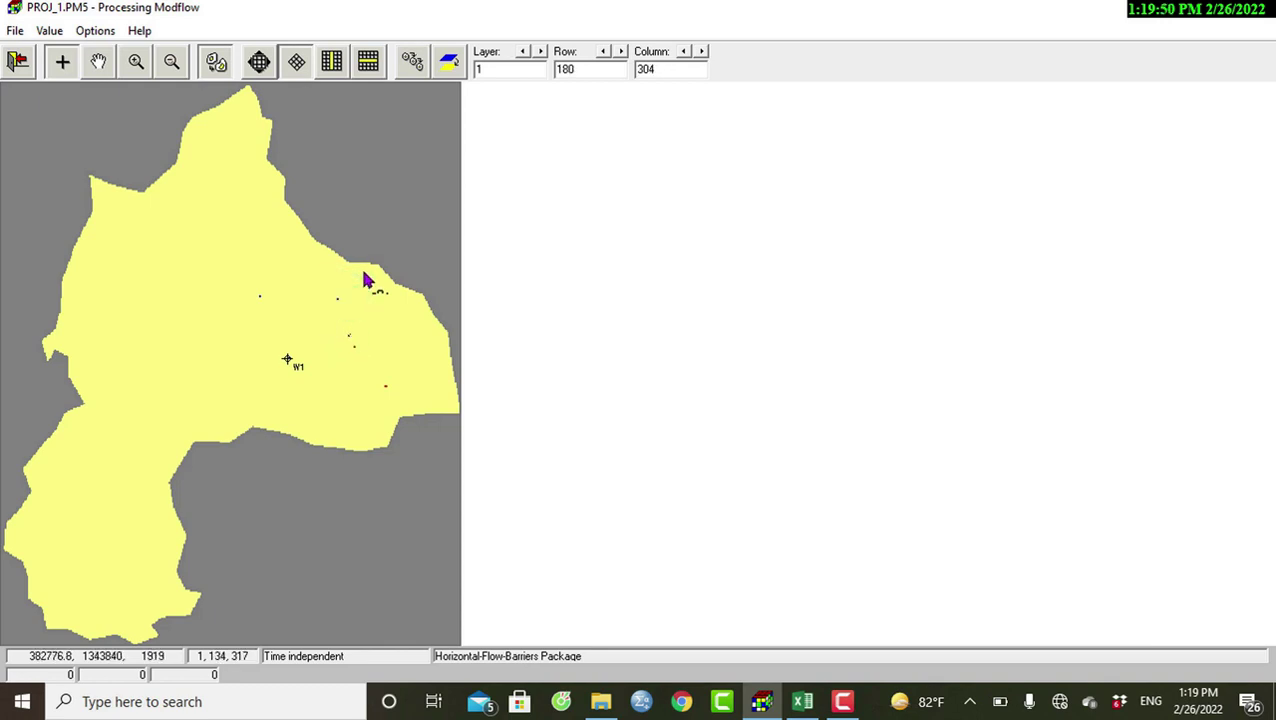
click(369, 347)
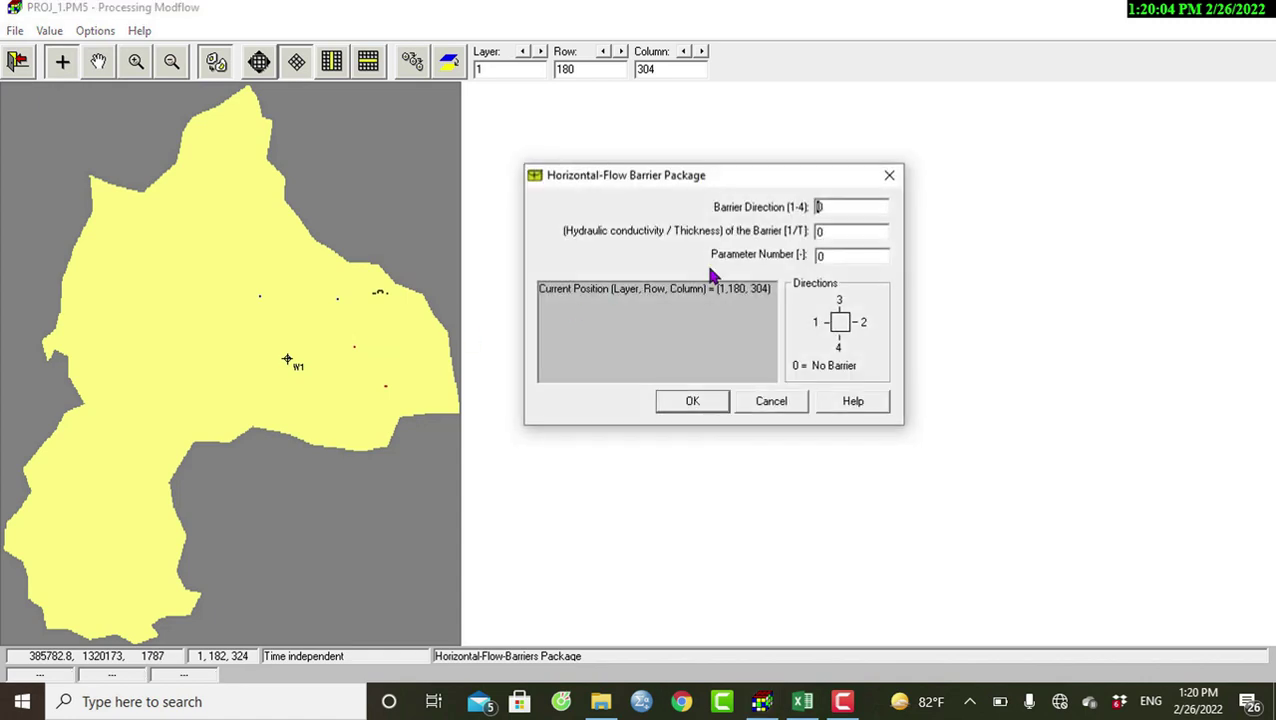
click(841, 236)
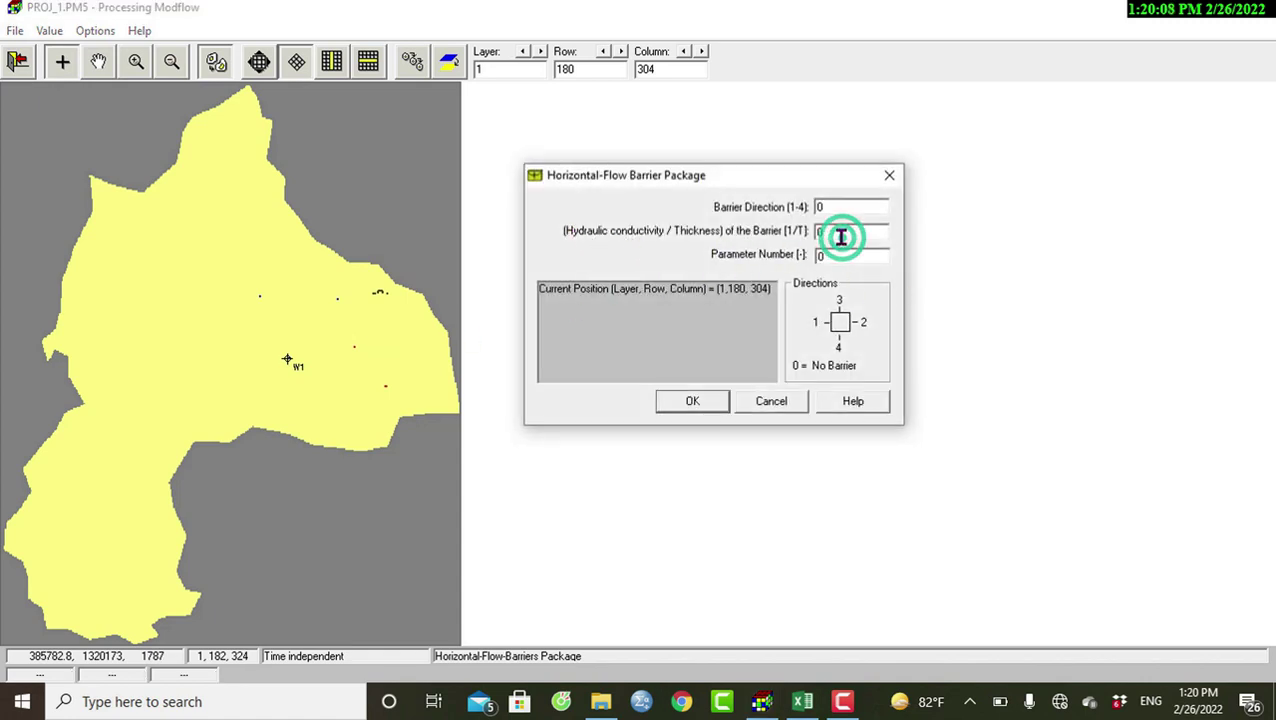
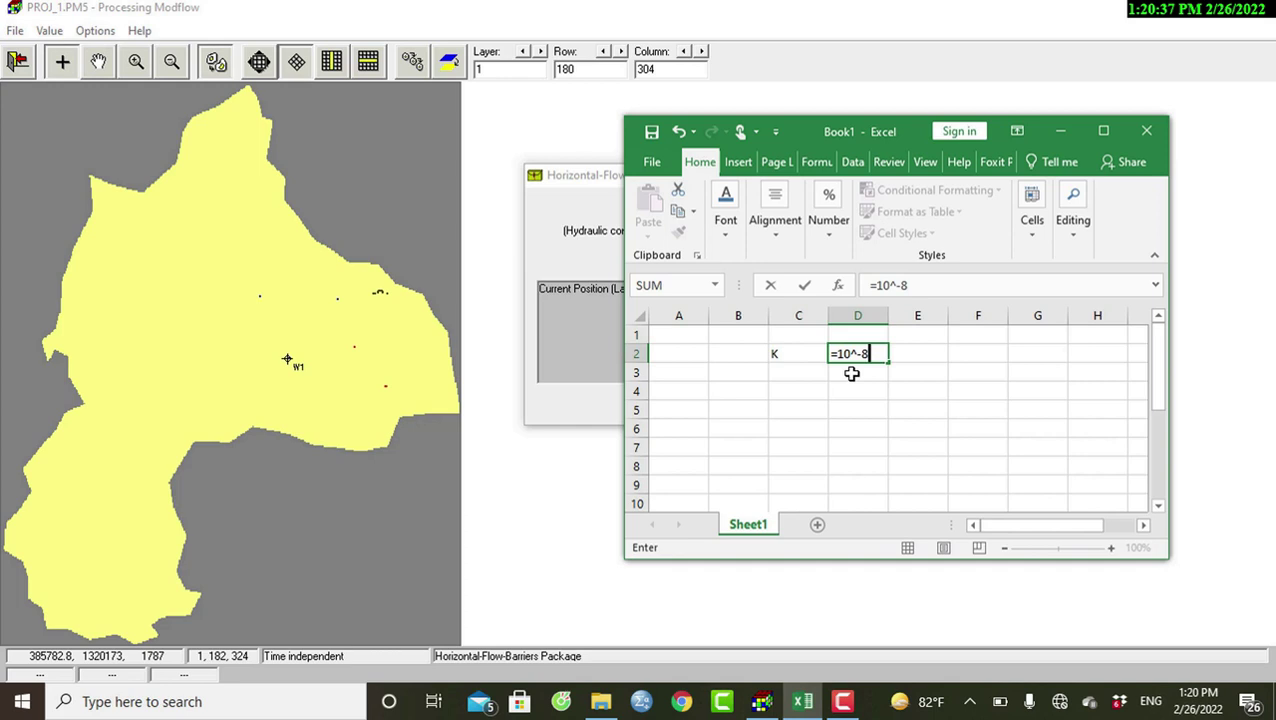
Step: In the Excel sheet, label cell C3 as t and enter the thickness 10 in D3
click(795, 375)
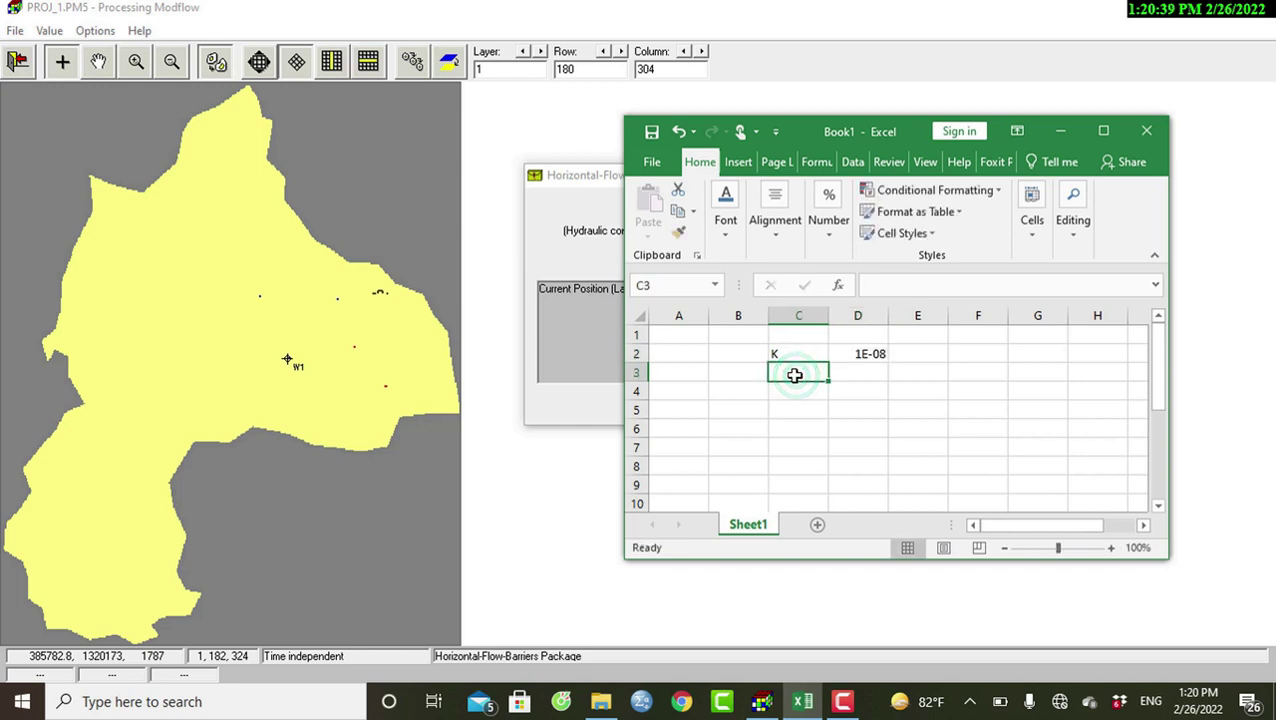
text(t)
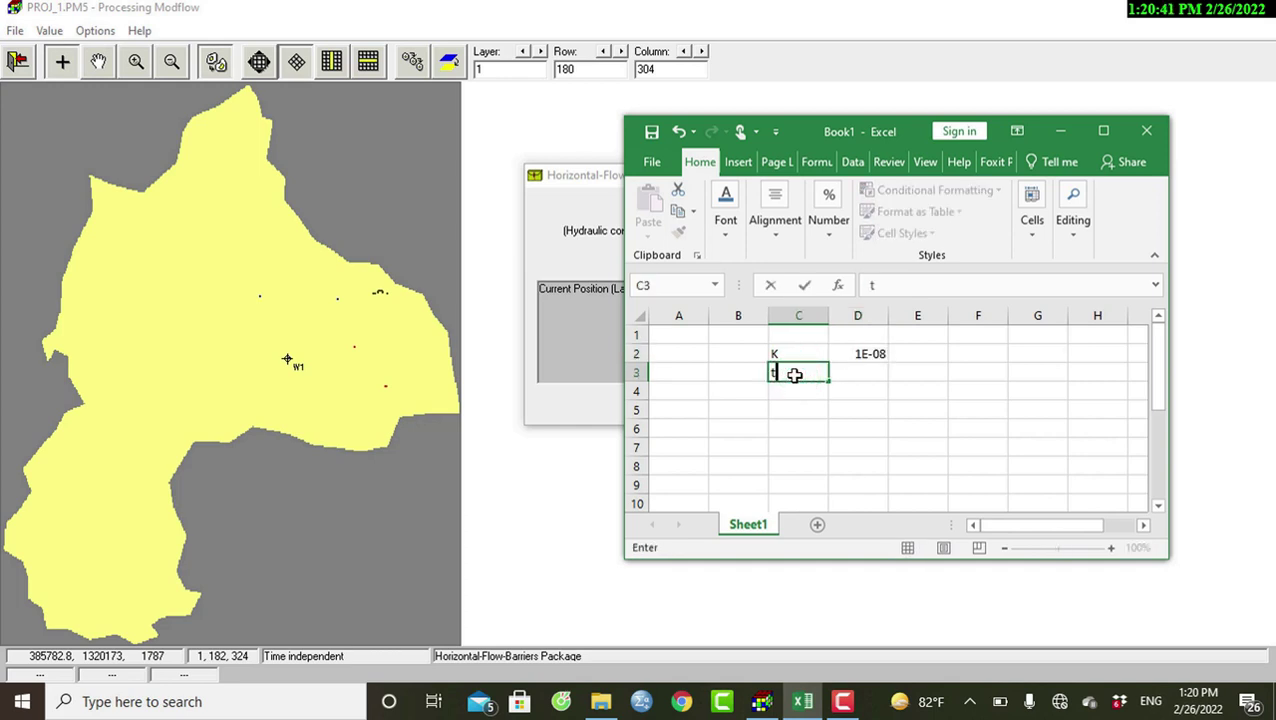
click(848, 371)
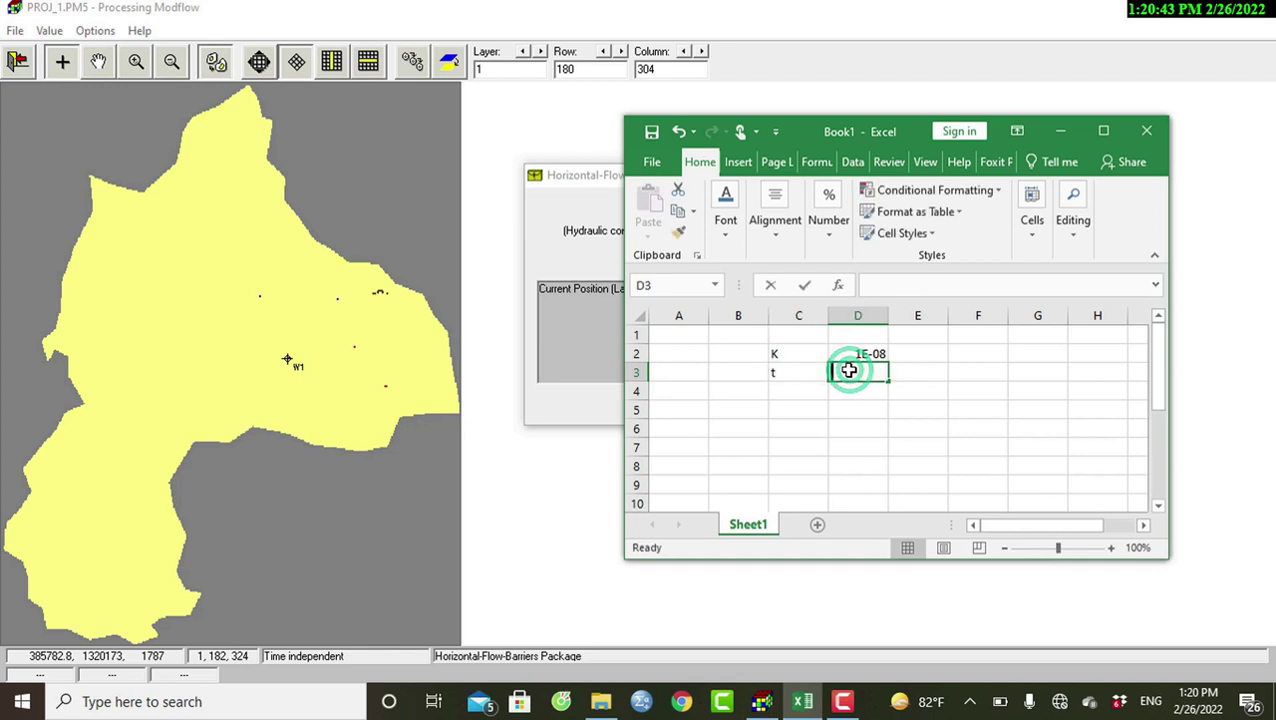
text(10)
Step: Label cell C4 as K/t and calculate the ratio in D4 with the formula =D2/D3
click(797, 396)
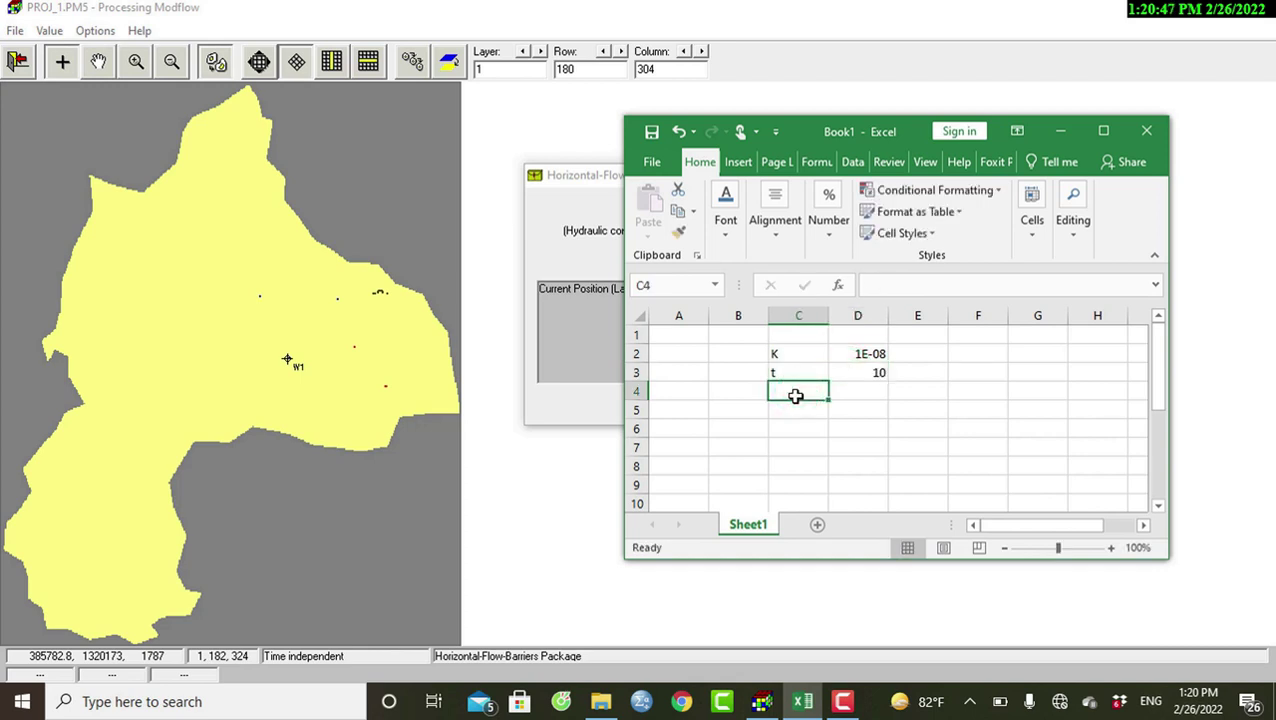
text(K/t)
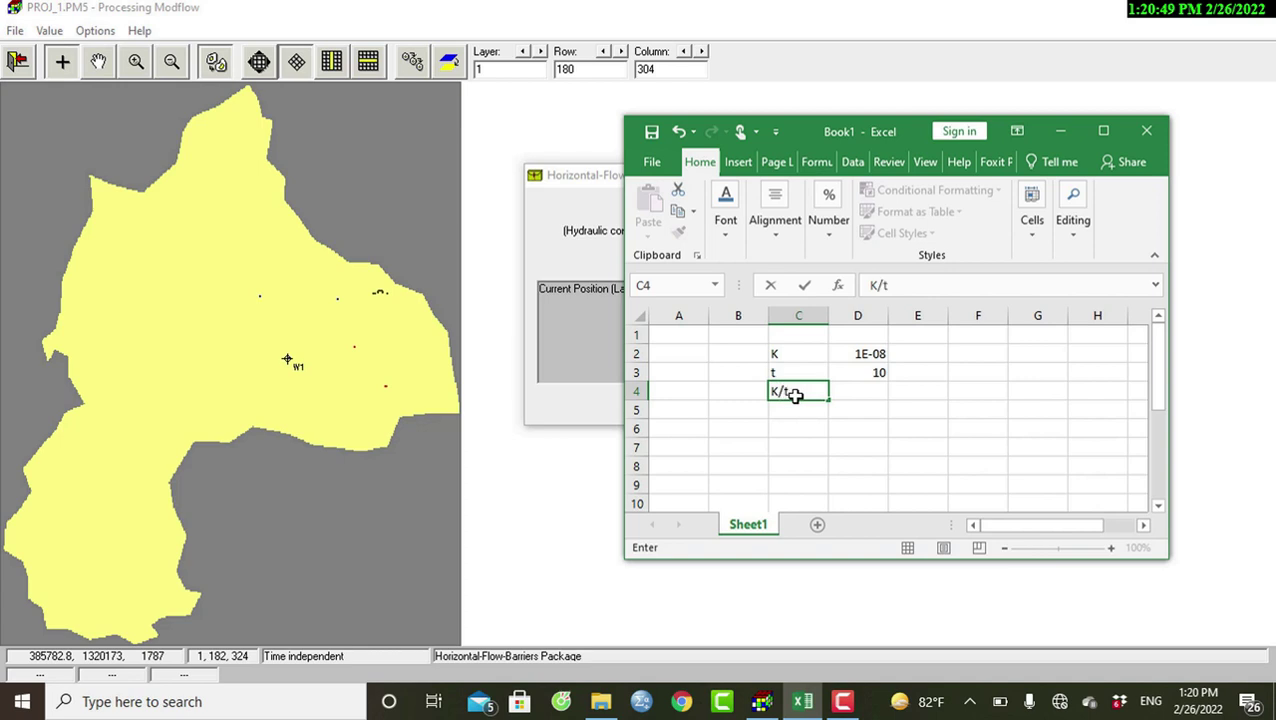
click(851, 388)
text(=)
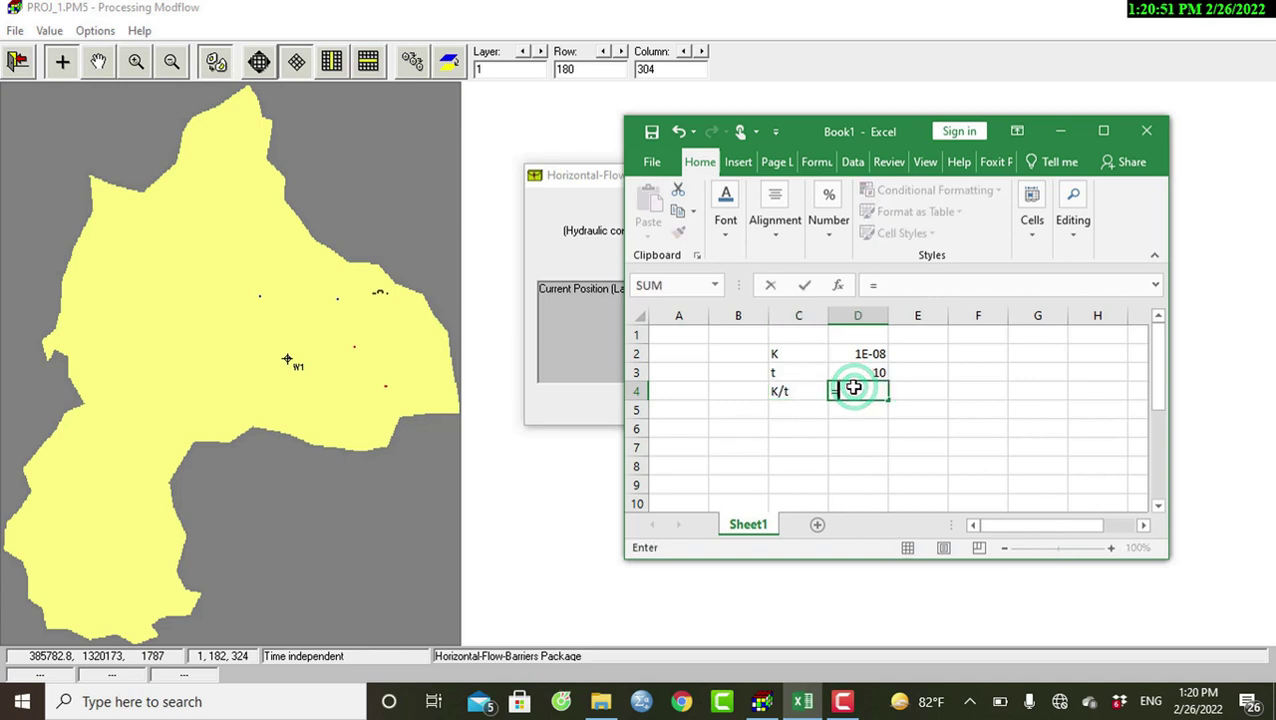
click(872, 353)
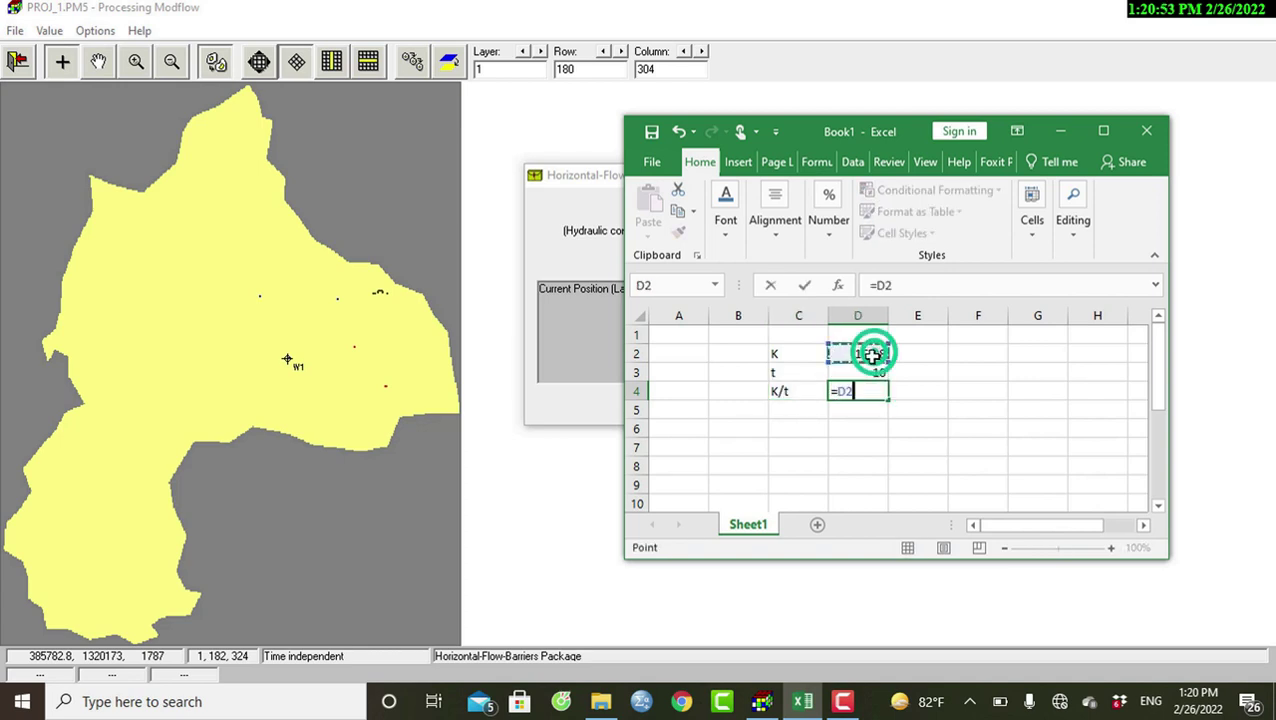
text(/)
click(873, 368)
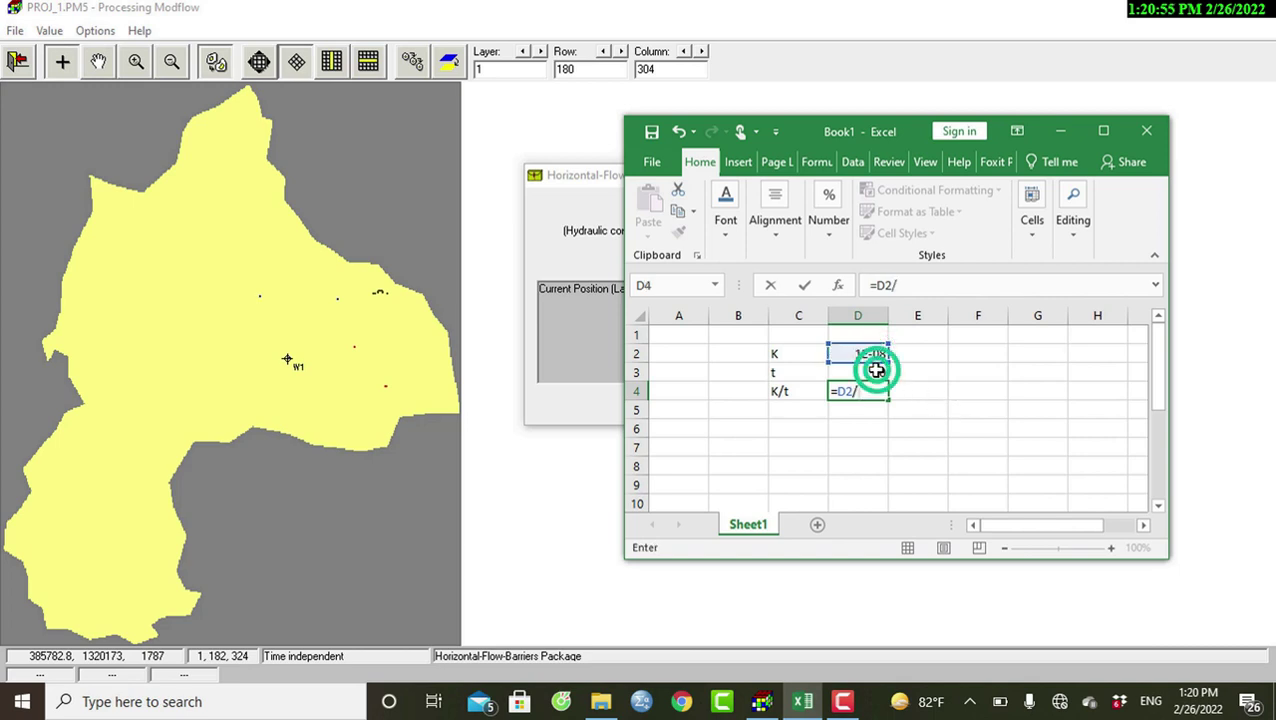
key(Return)
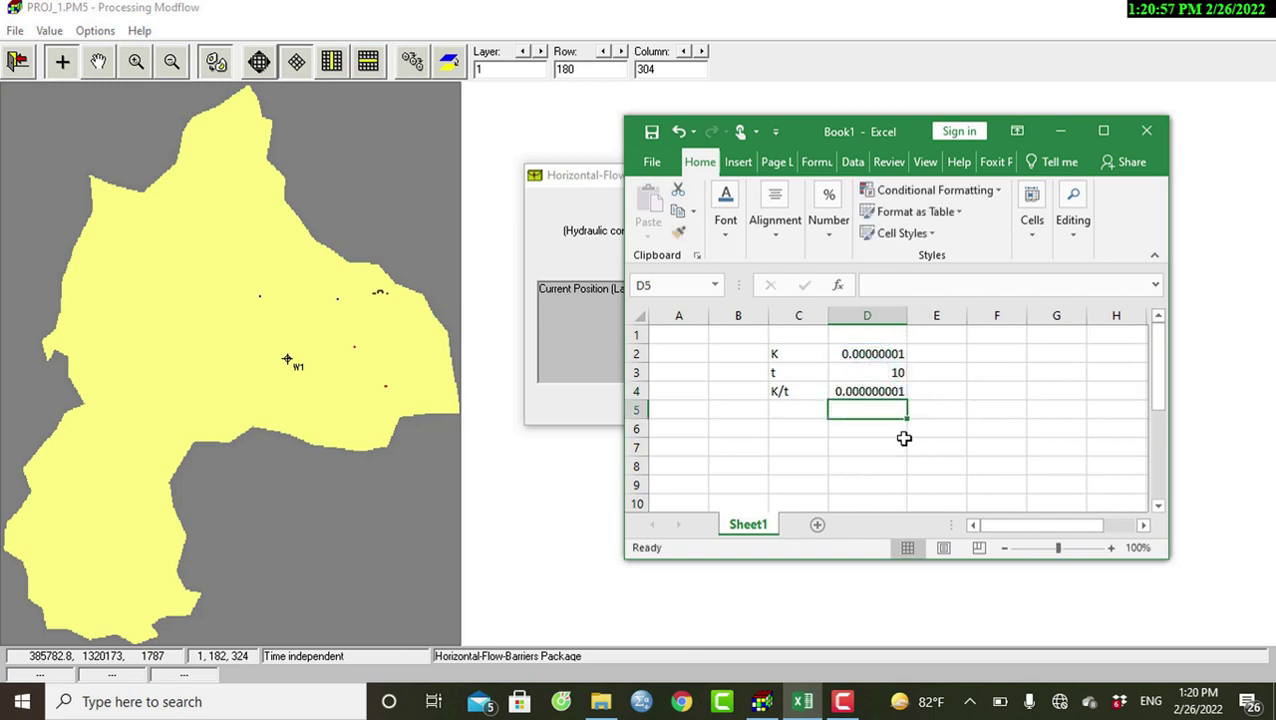
Step: Maximize the Excel window and format the K/t result in cell D4 as Scientific
click(865, 391)
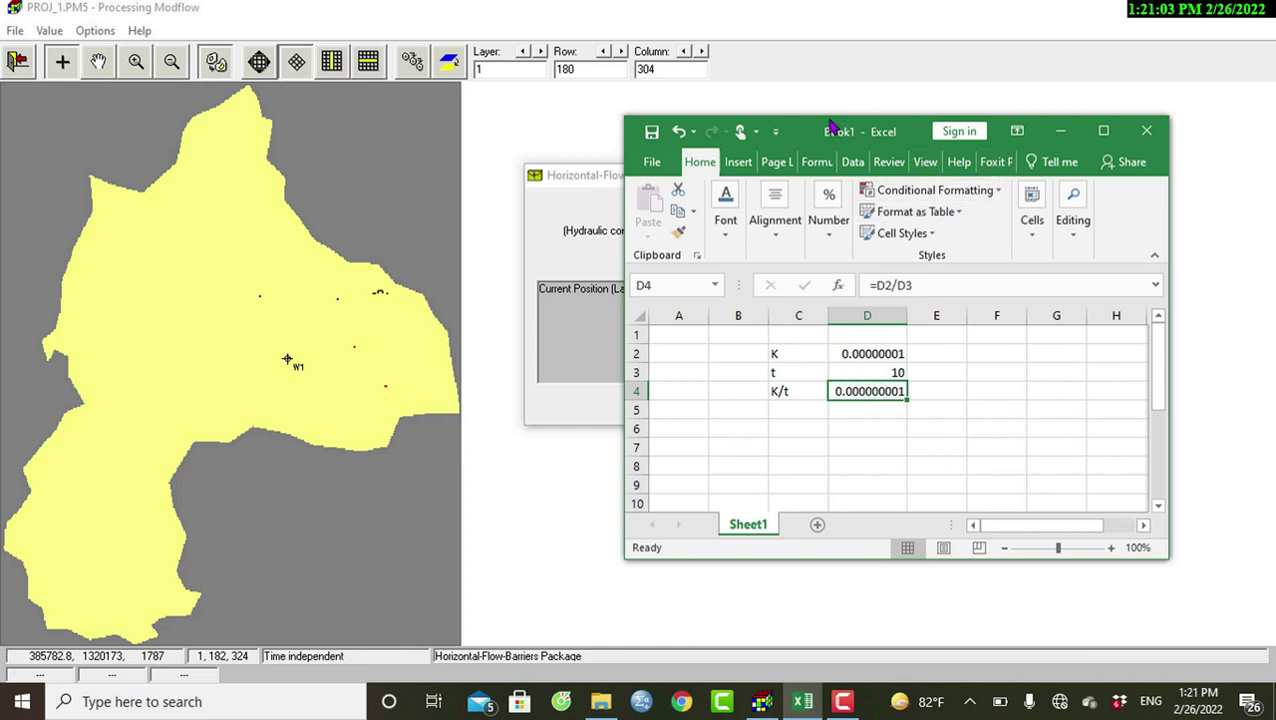
drag(822, 131, 358, 329)
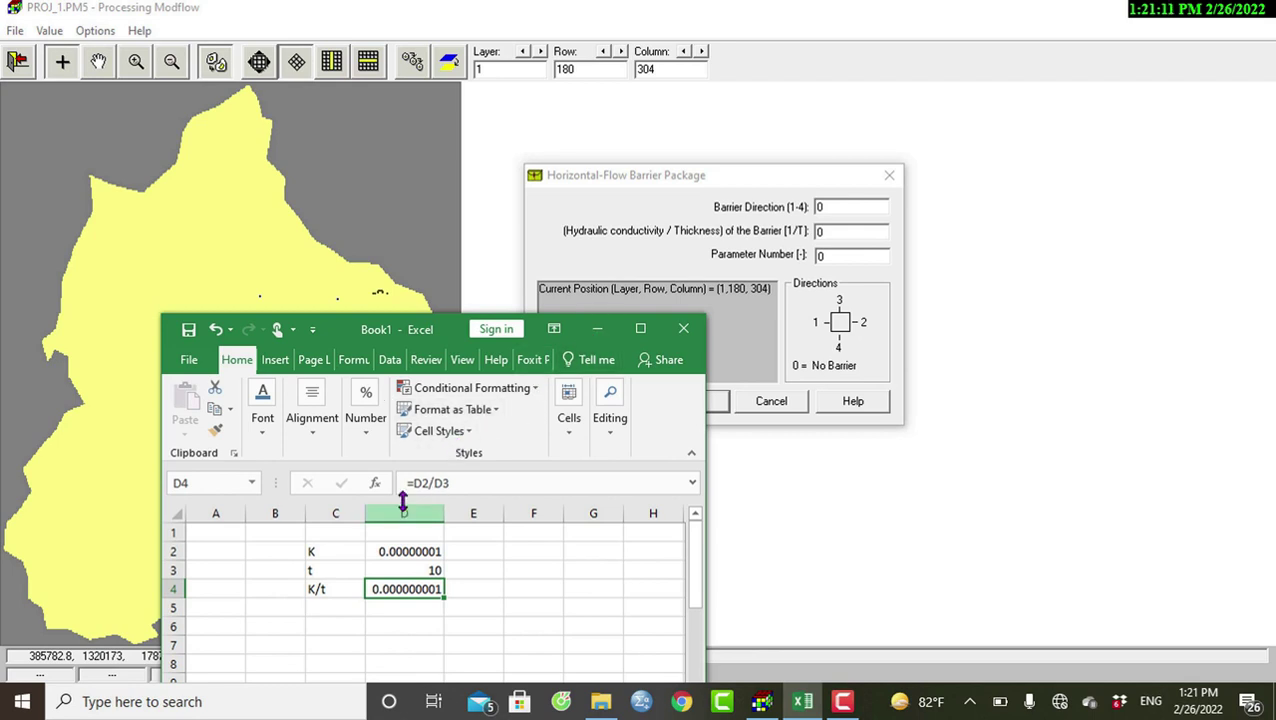
click(640, 328)
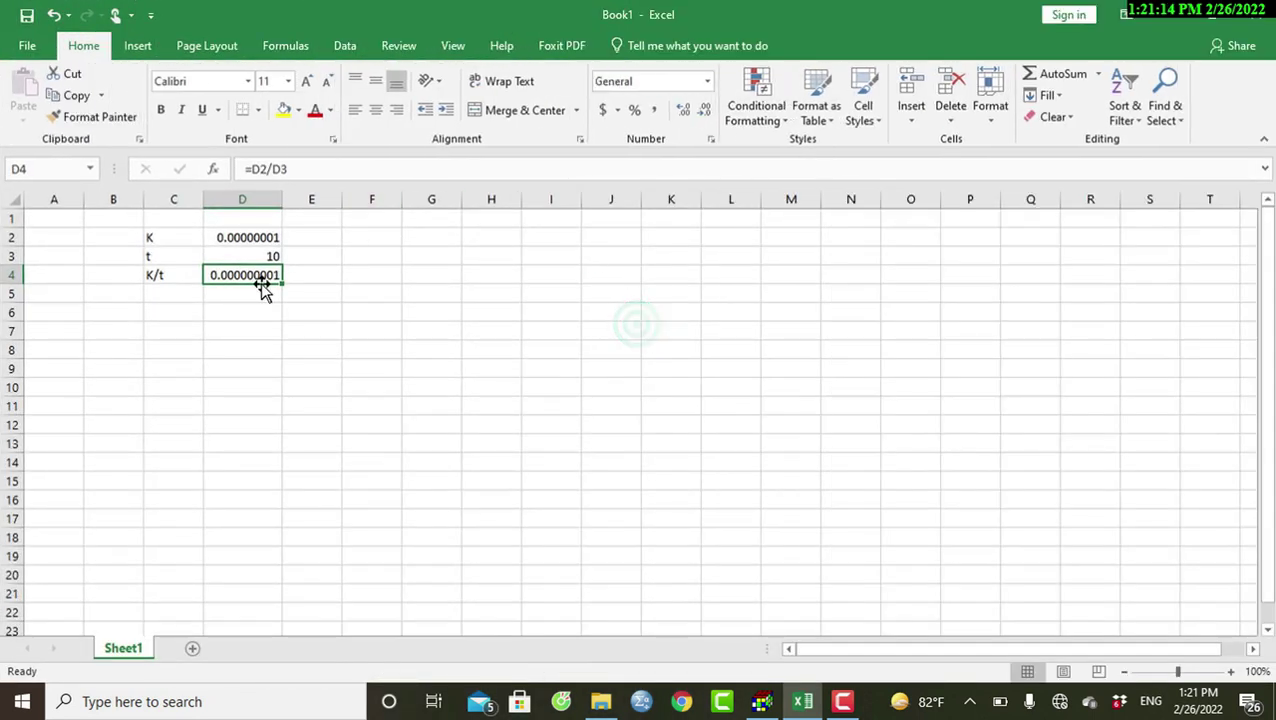
click(706, 80)
click(654, 483)
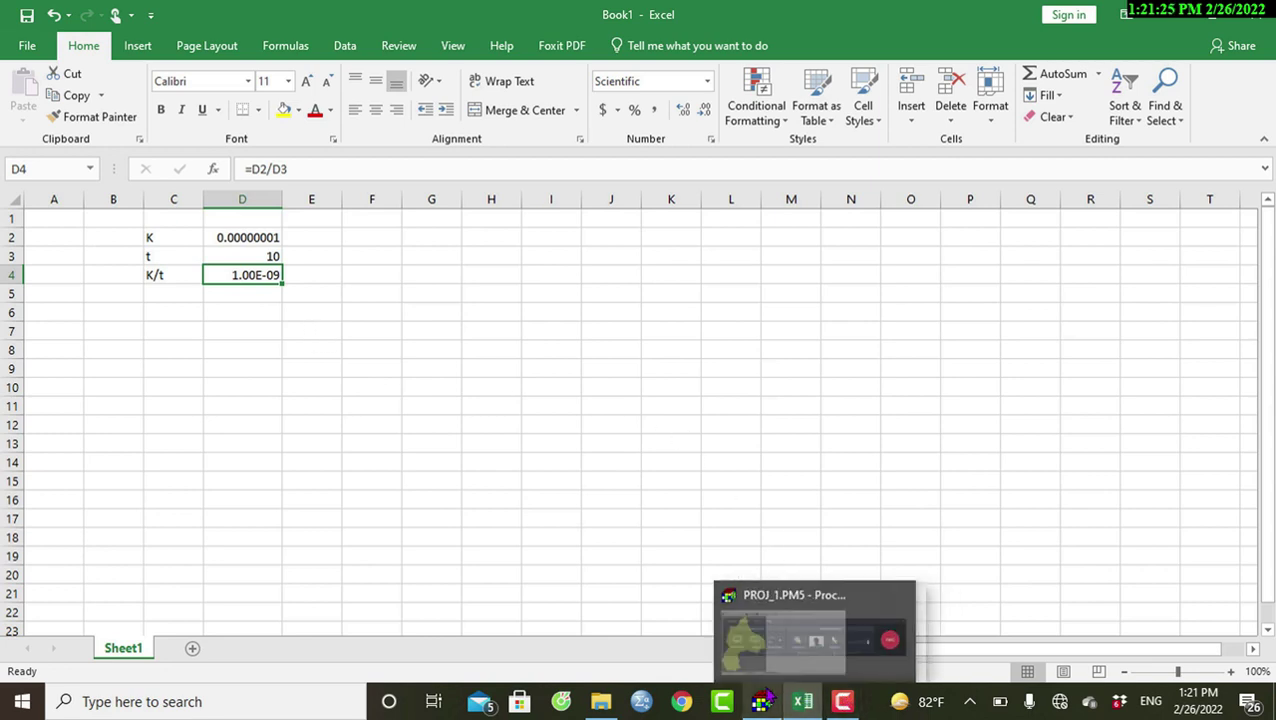
Step: Switch to Processing Modflow and close the barrier settings of the cell at row 180, column 304 without changes
click(764, 700)
click(858, 231)
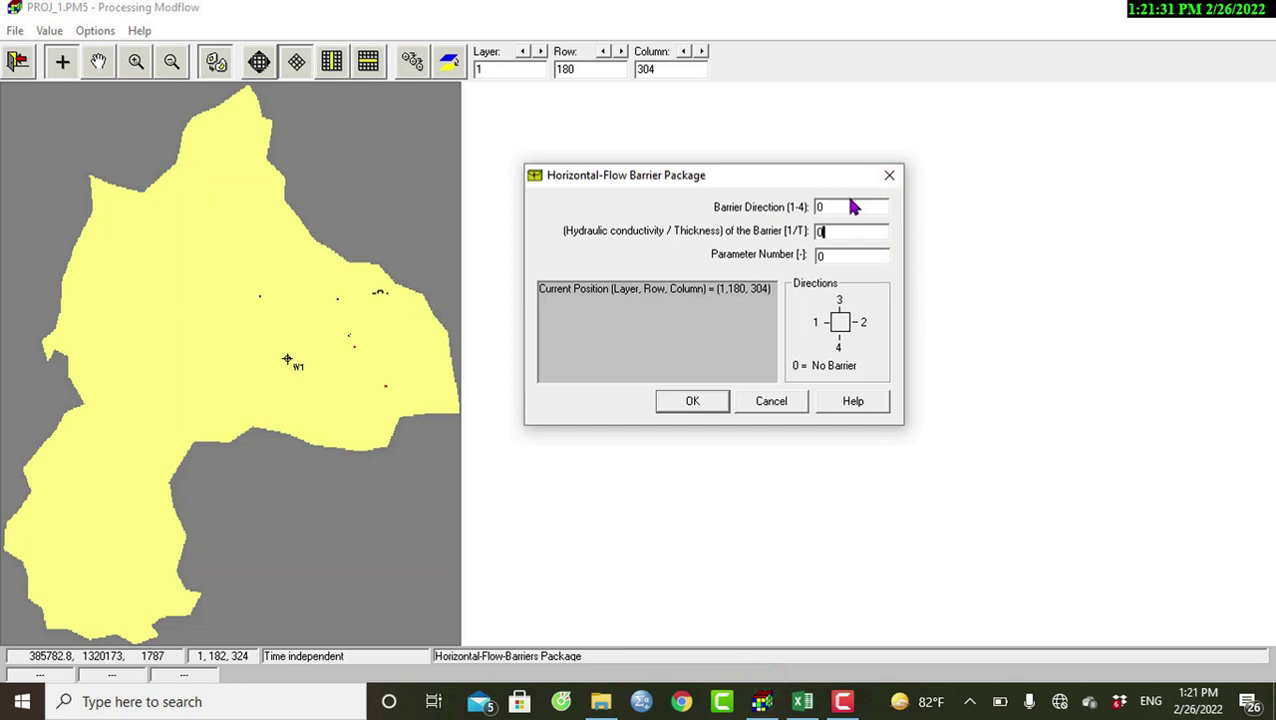
click(888, 177)
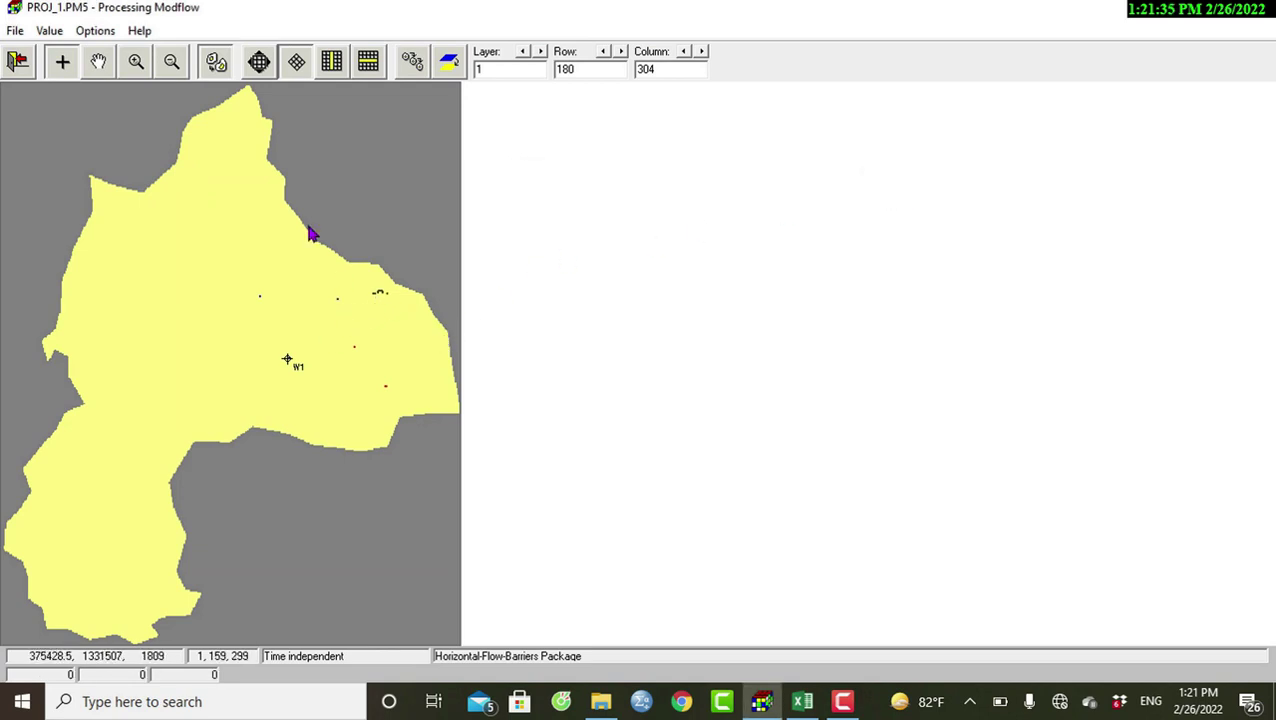
Step: Select the cell at row 171, column 286 and open its horizontal-flow barrier settings
click(328, 325)
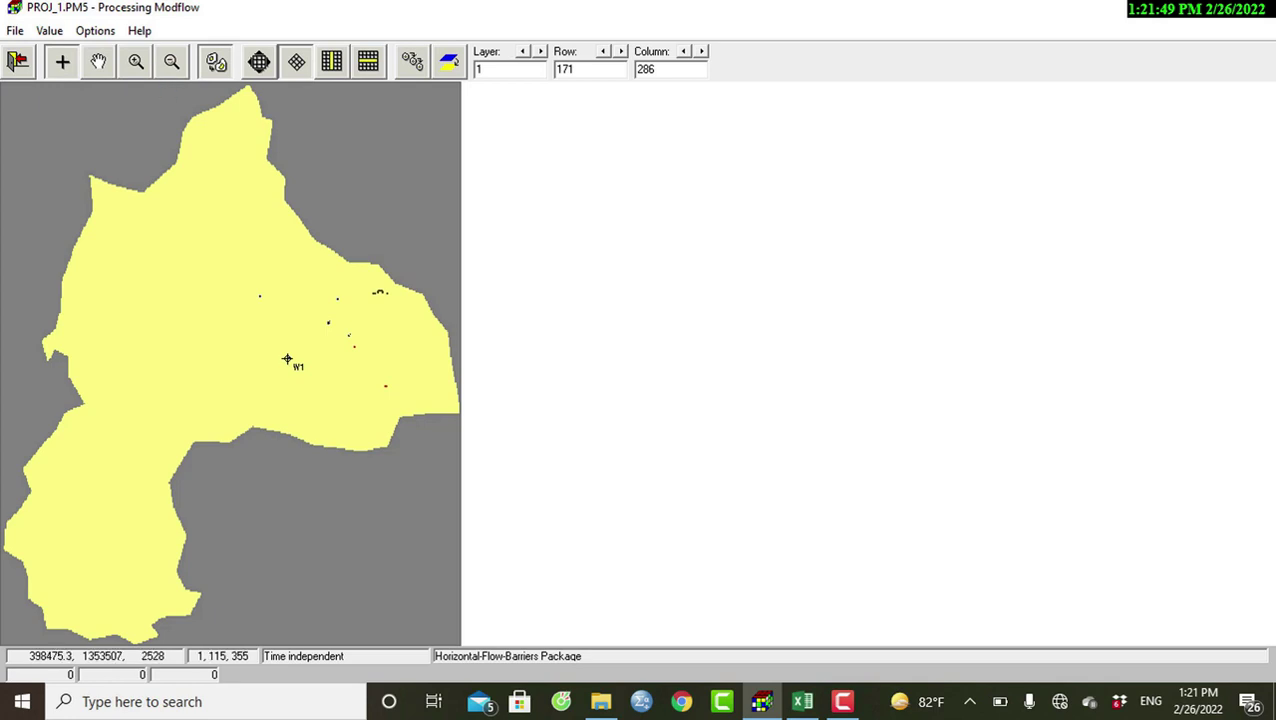
click(136, 62)
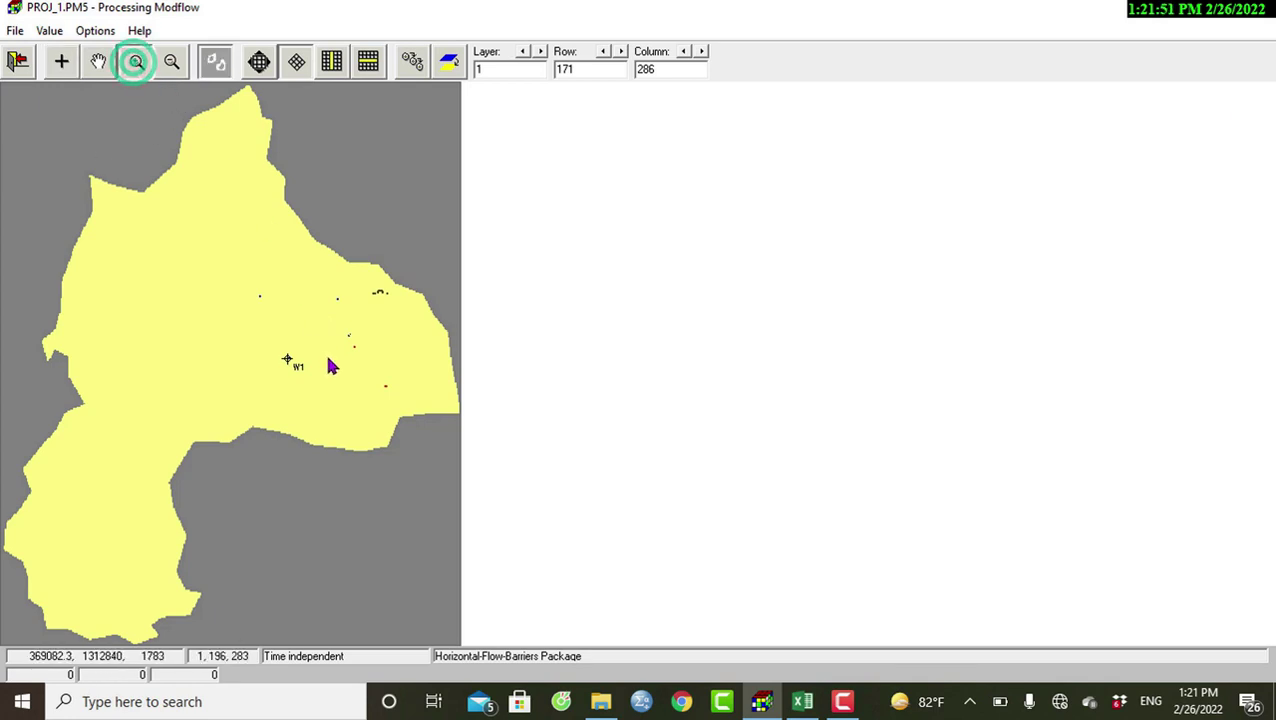
mouse_move(285, 273)
mouse_down()
mouse_move(456, 433)
mouse_move(466, 428)
mouse_up()
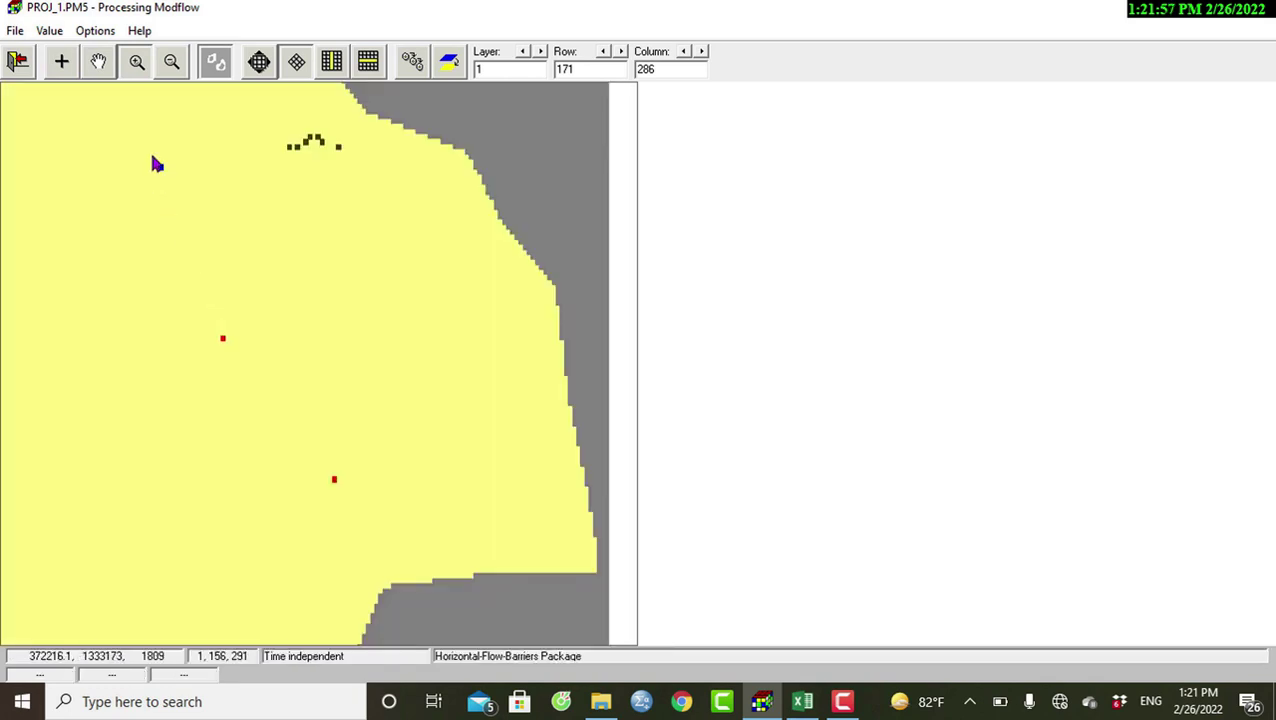
click(60, 64)
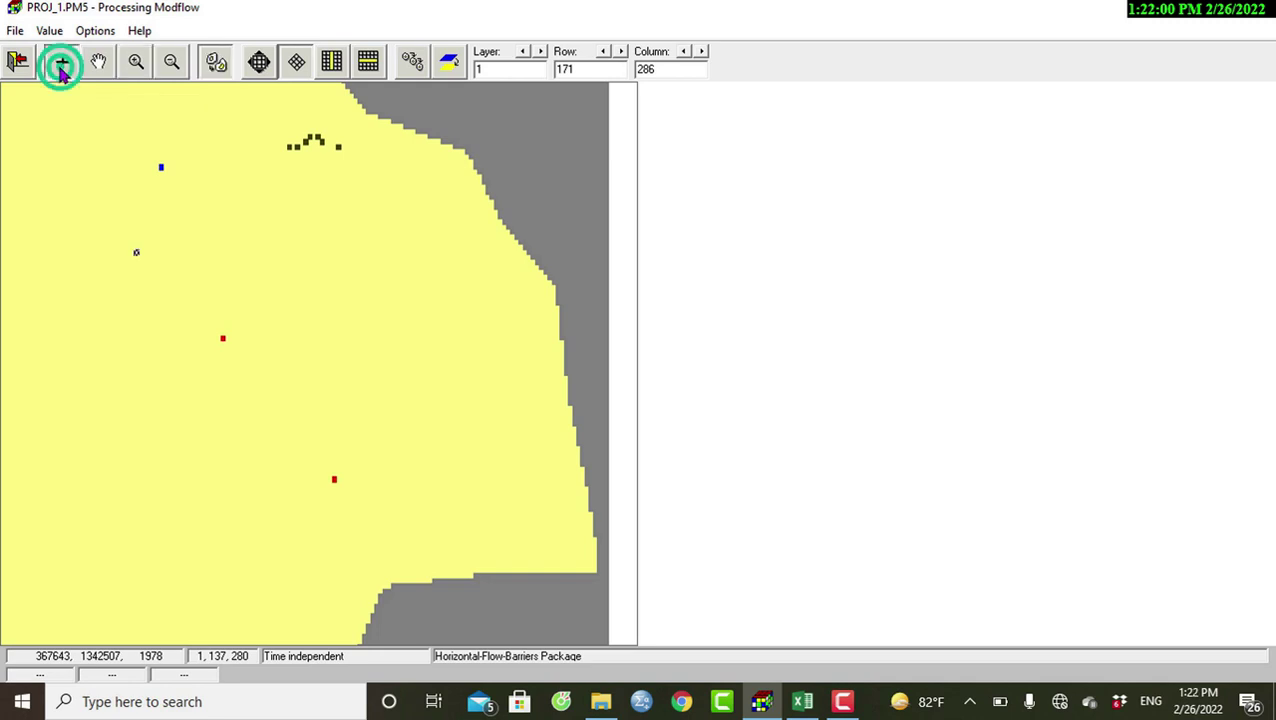
click(138, 257)
Step: Give the cell at row 171, column 286 barrier direction 3 and the conductivity/thickness ratio 1.00E-09 copied from cell D4 in Excel
click(855, 206)
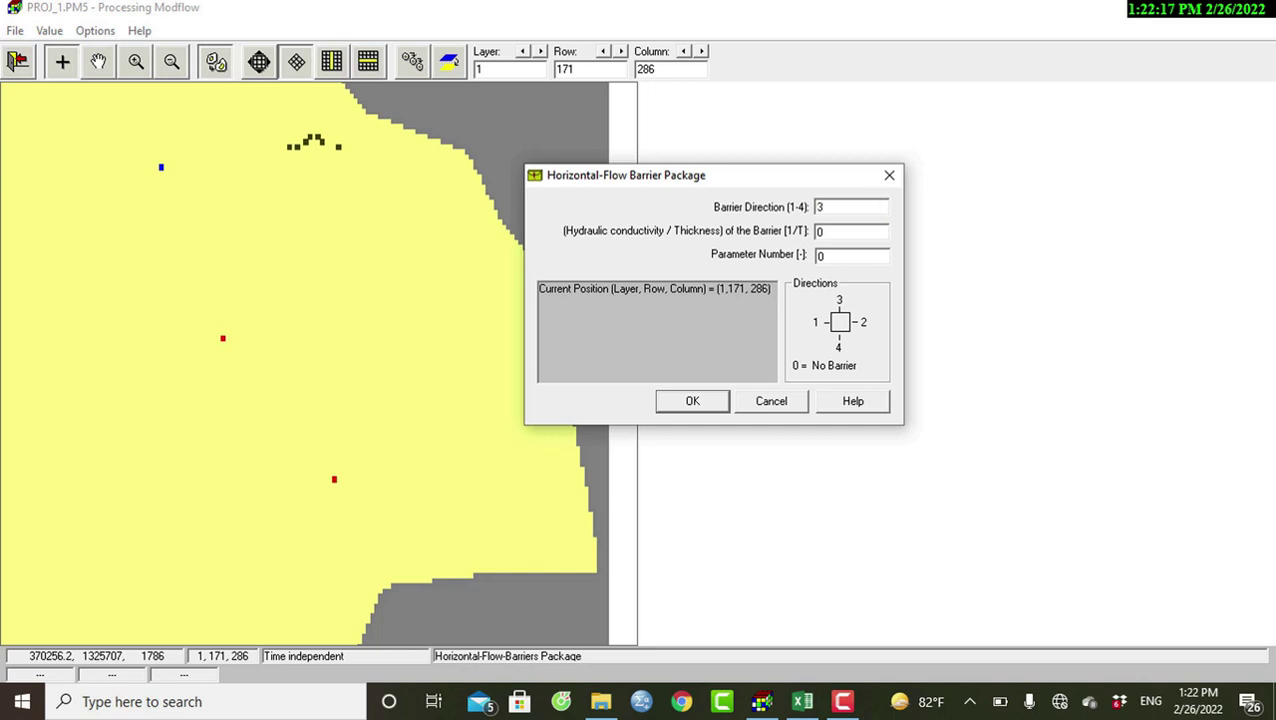
text(3)
click(838, 231)
click(802, 701)
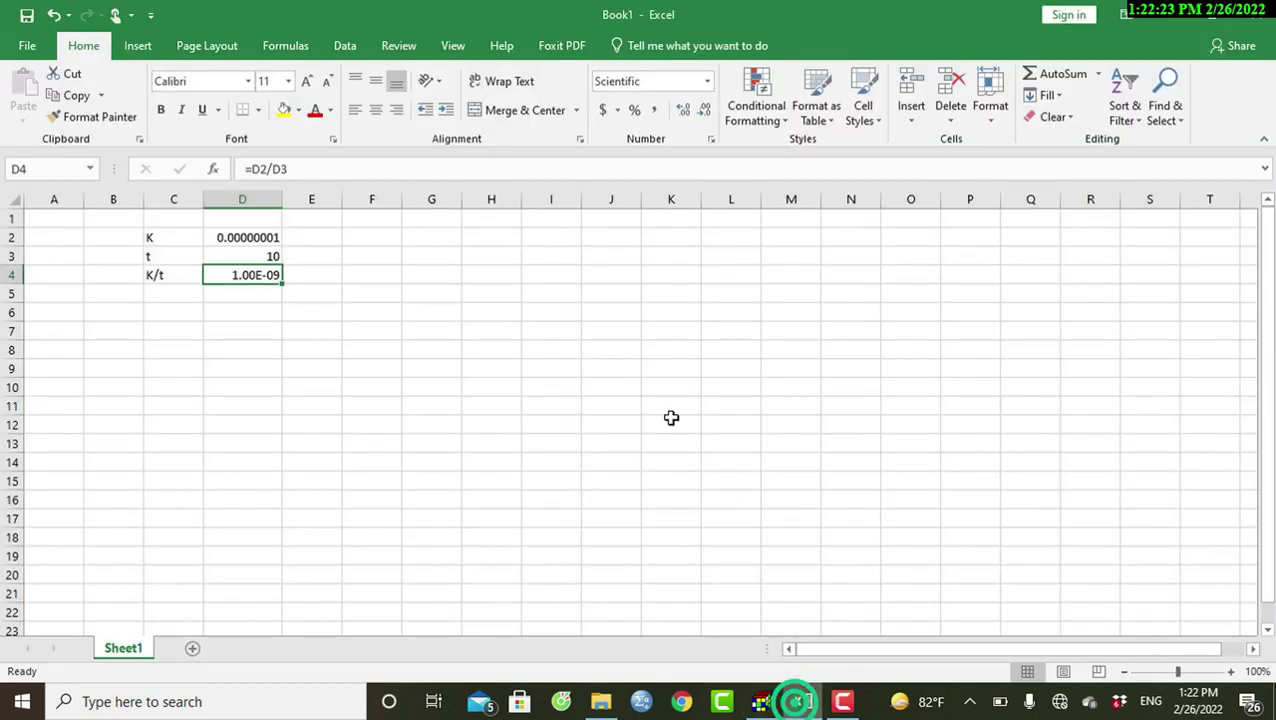
key(ctrl+c)
click(763, 700)
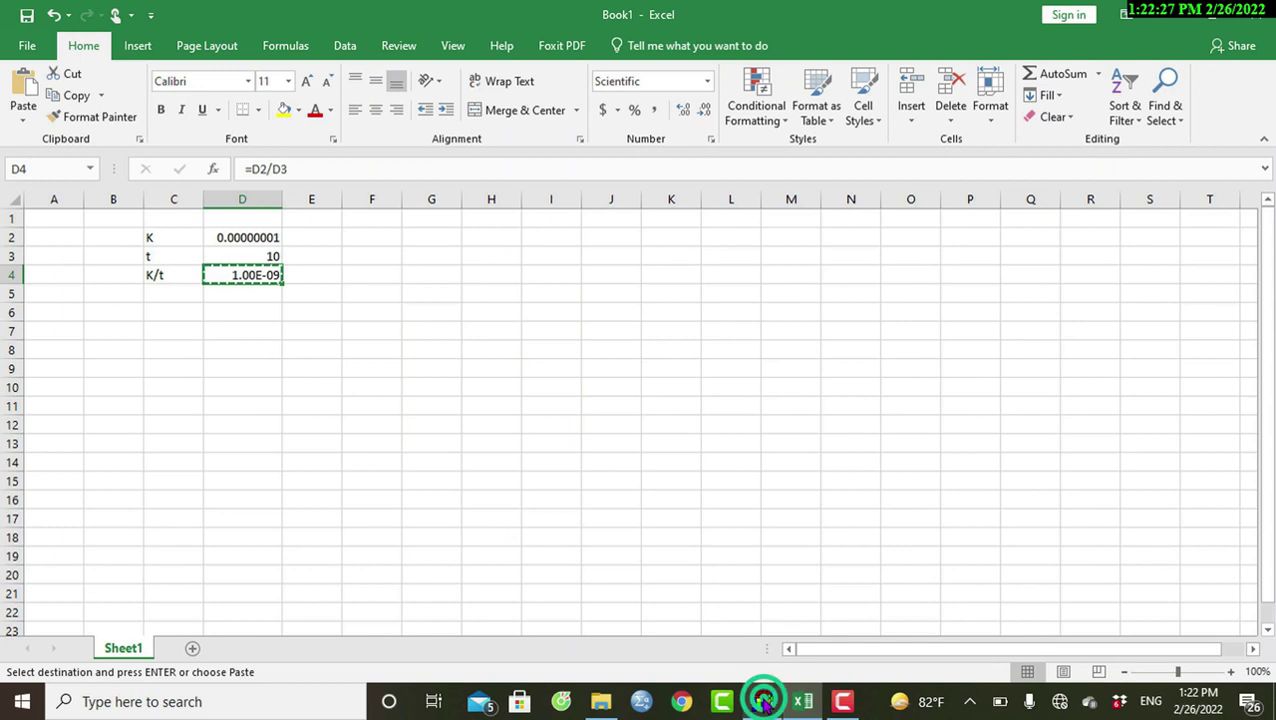
key(ctrl+v)
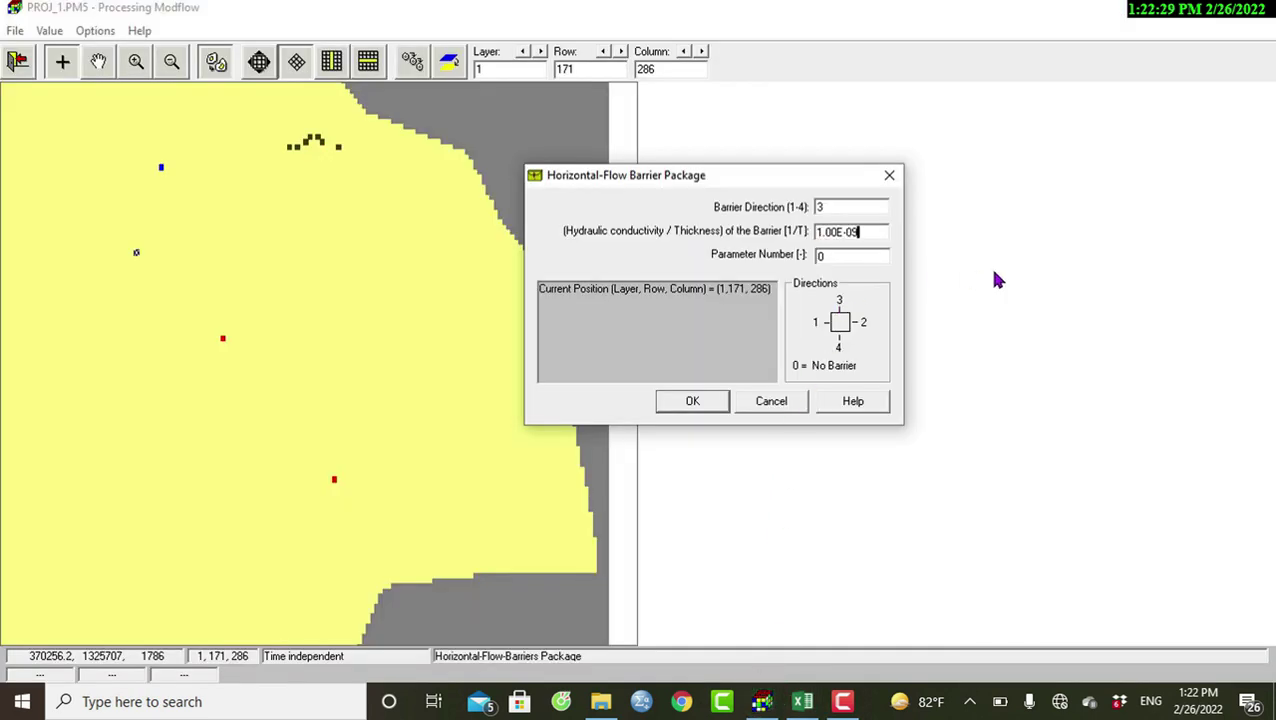
click(706, 400)
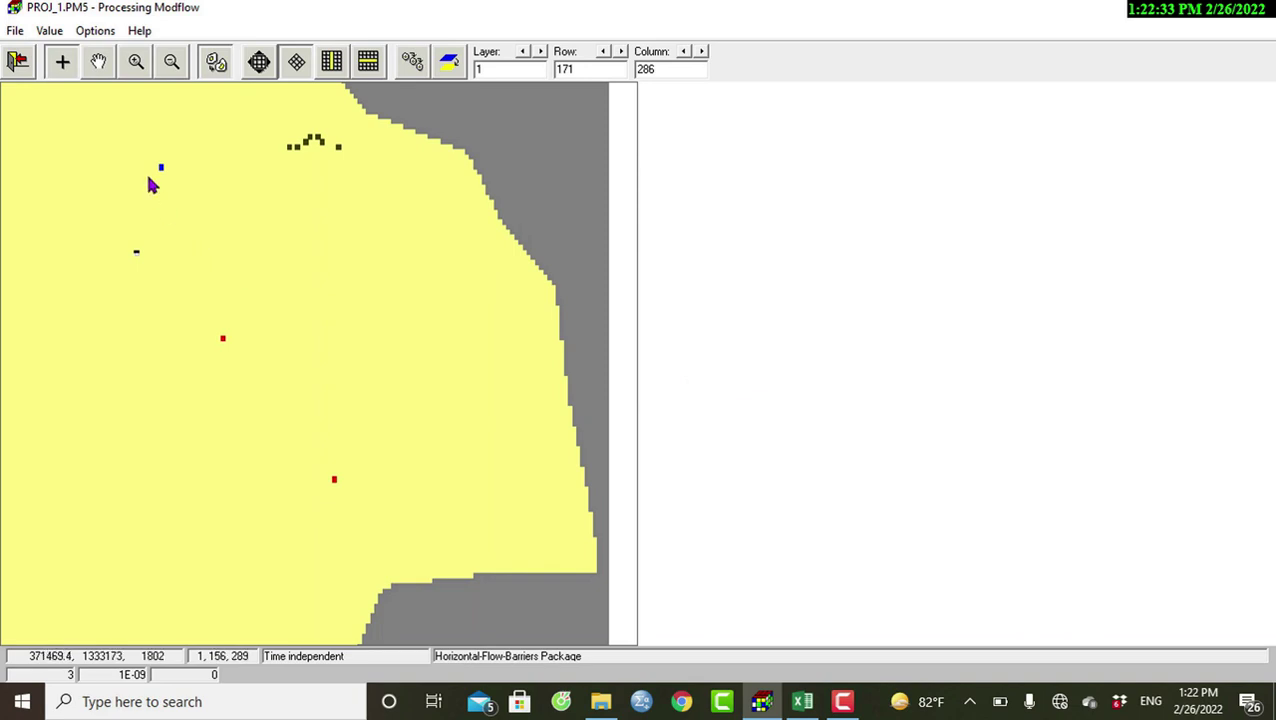
Step: Define a horizontal-flow barrier at row 172, column 286 with direction 3 and conductivity/thickness 1.00E-09
right_click(136, 256)
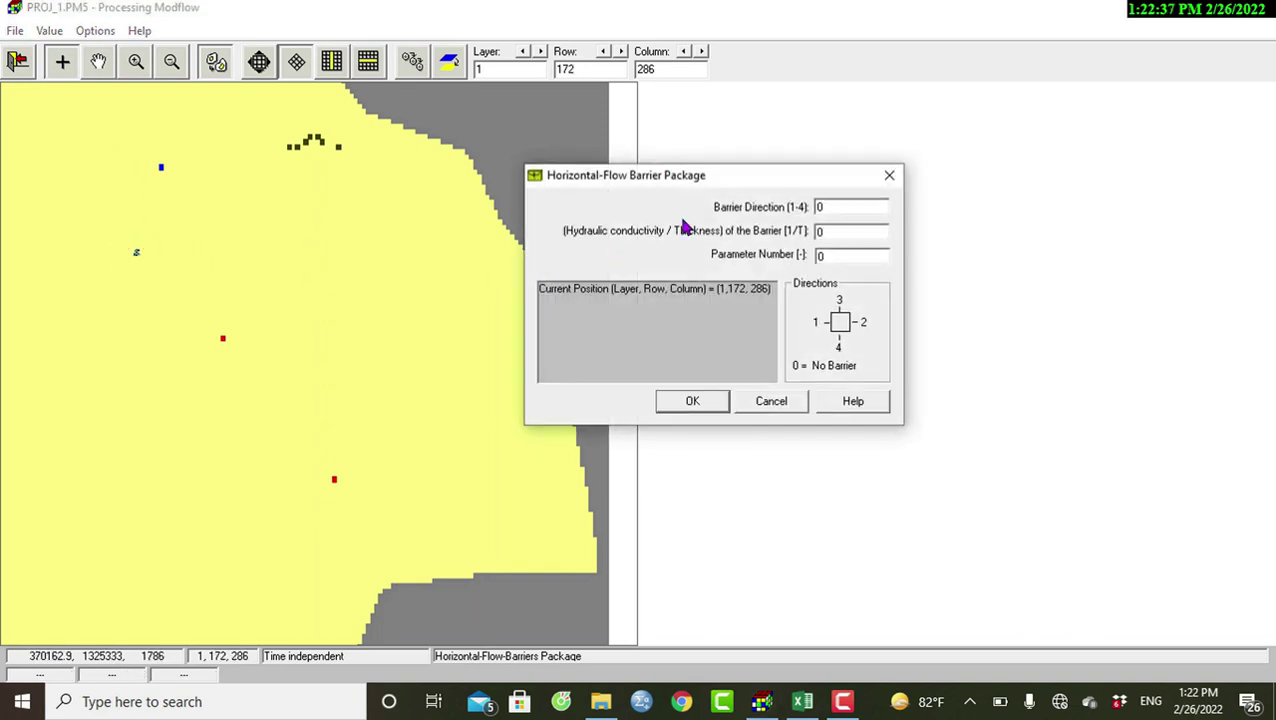
double_click(830, 206)
text(3)
double_click(834, 229)
text(1.00E-09)
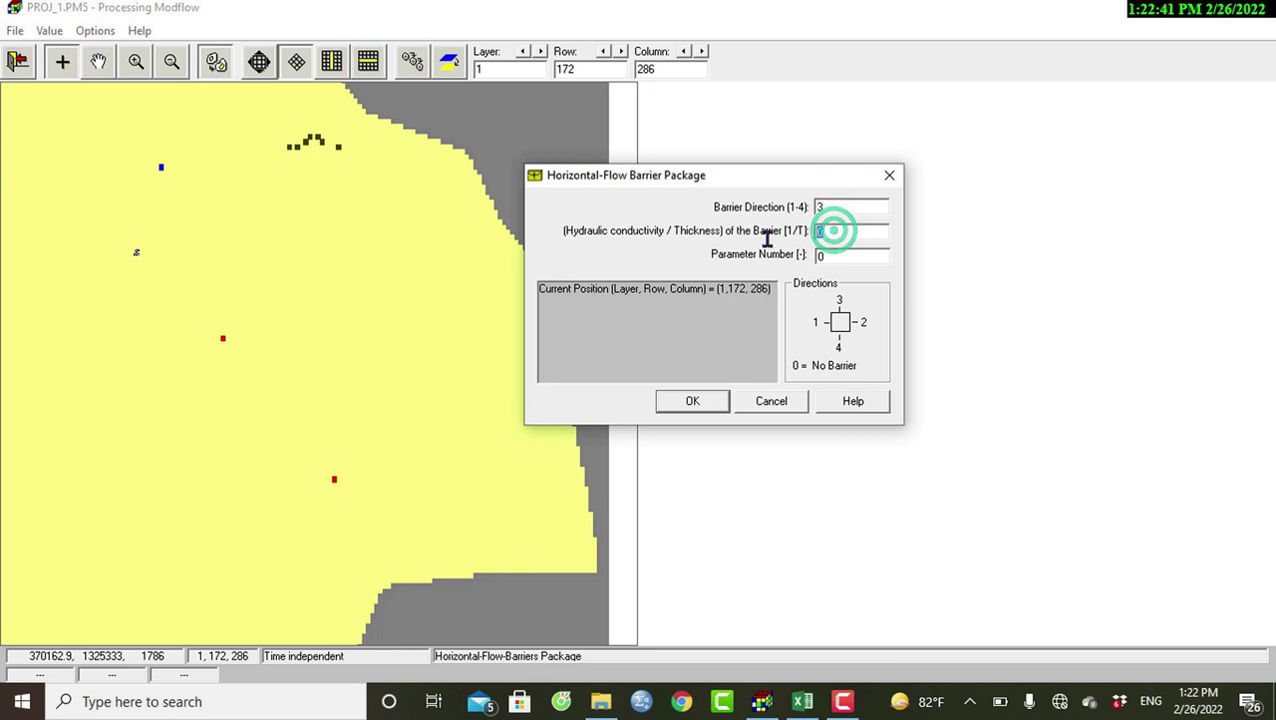
click(703, 400)
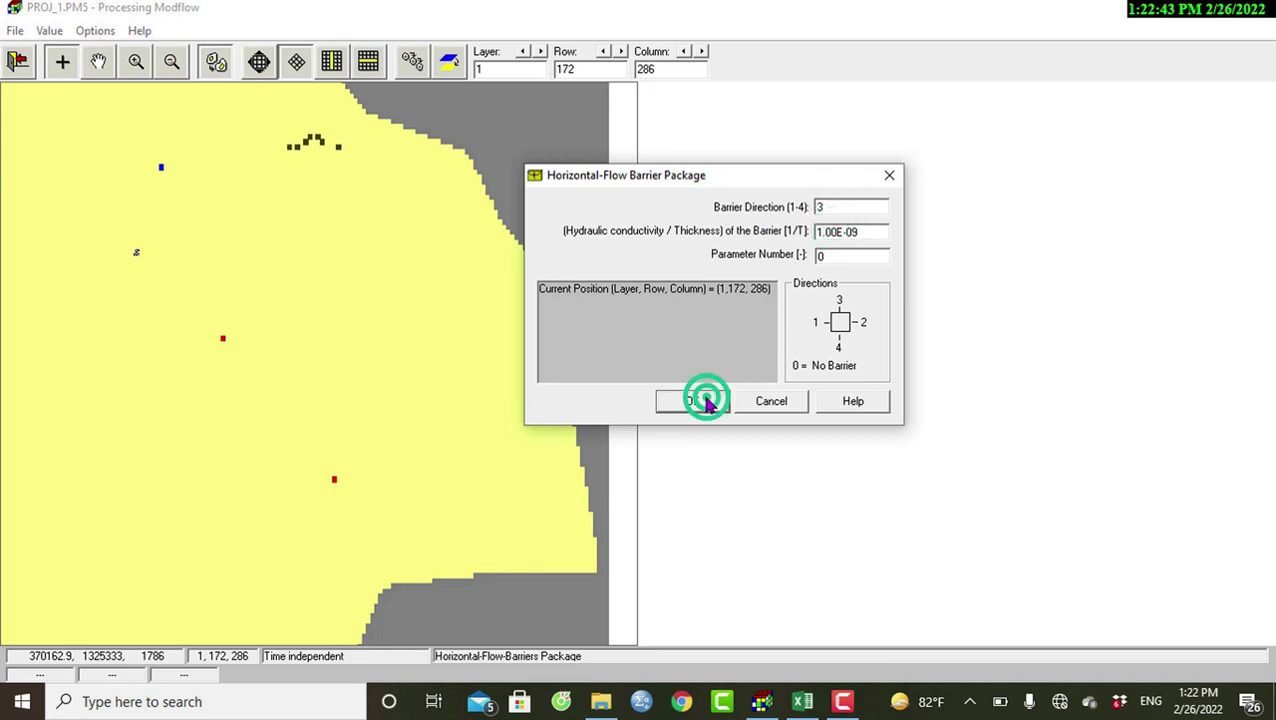
Step: Define a horizontal-flow barrier at row 173, column 286 with direction 3 and conductivity/thickness 1.00E-09
click(136, 262)
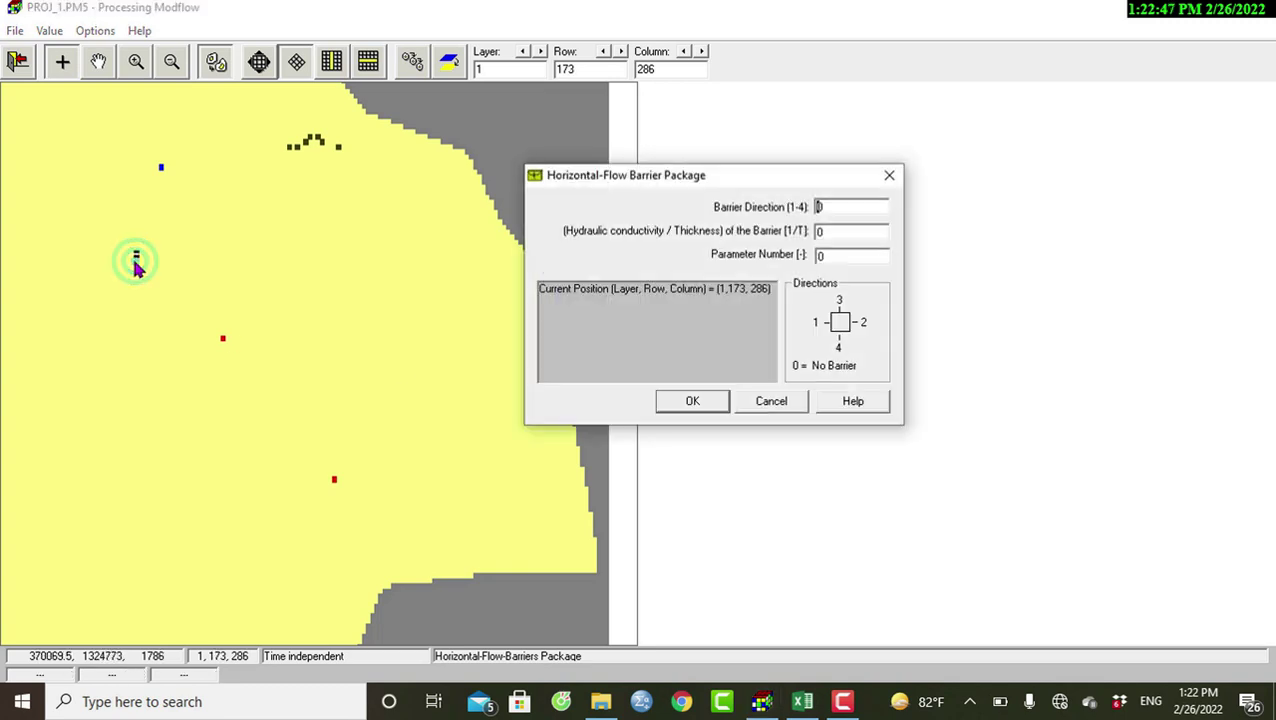
click(830, 207)
key(BackSpace)
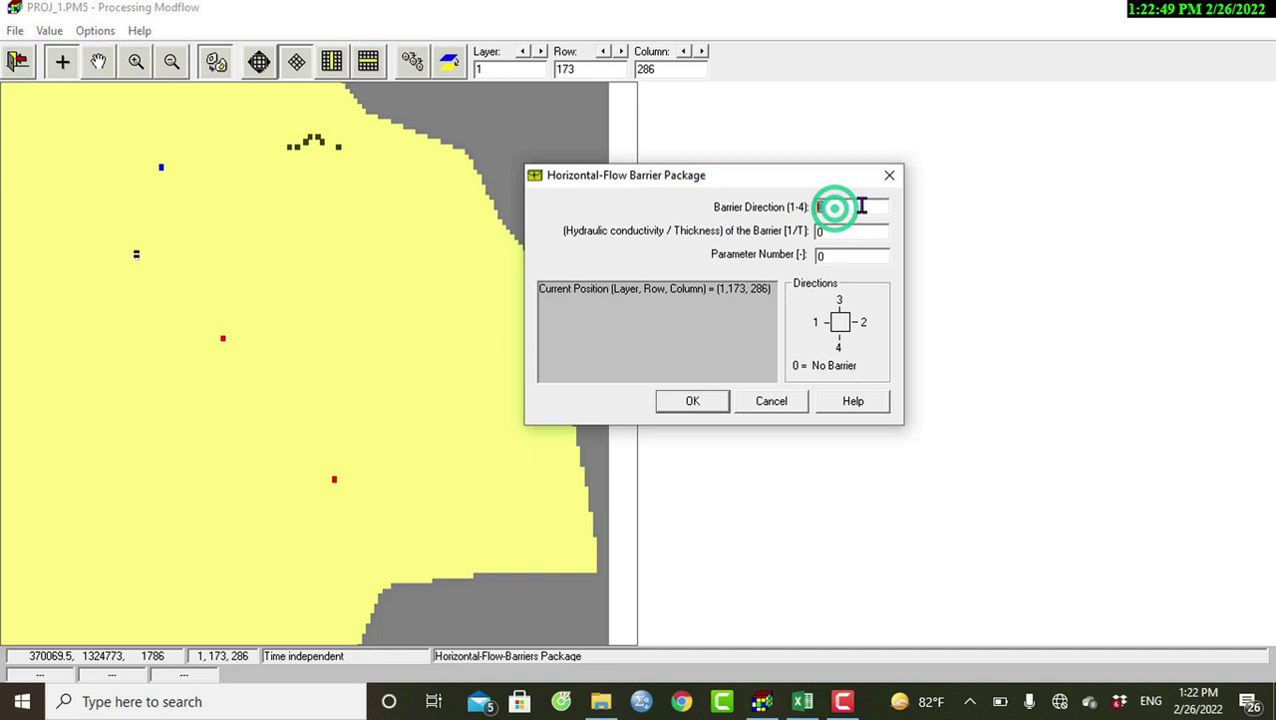
text(3)
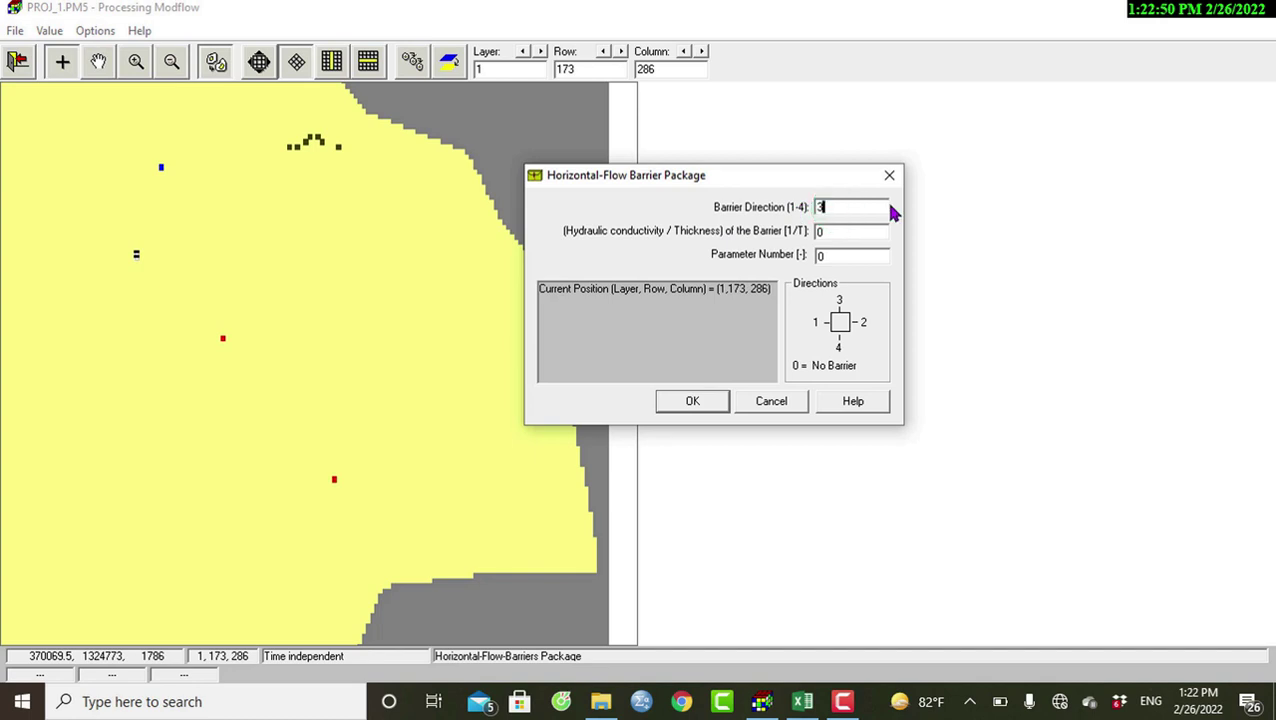
double_click(823, 231)
text(1.00E-09)
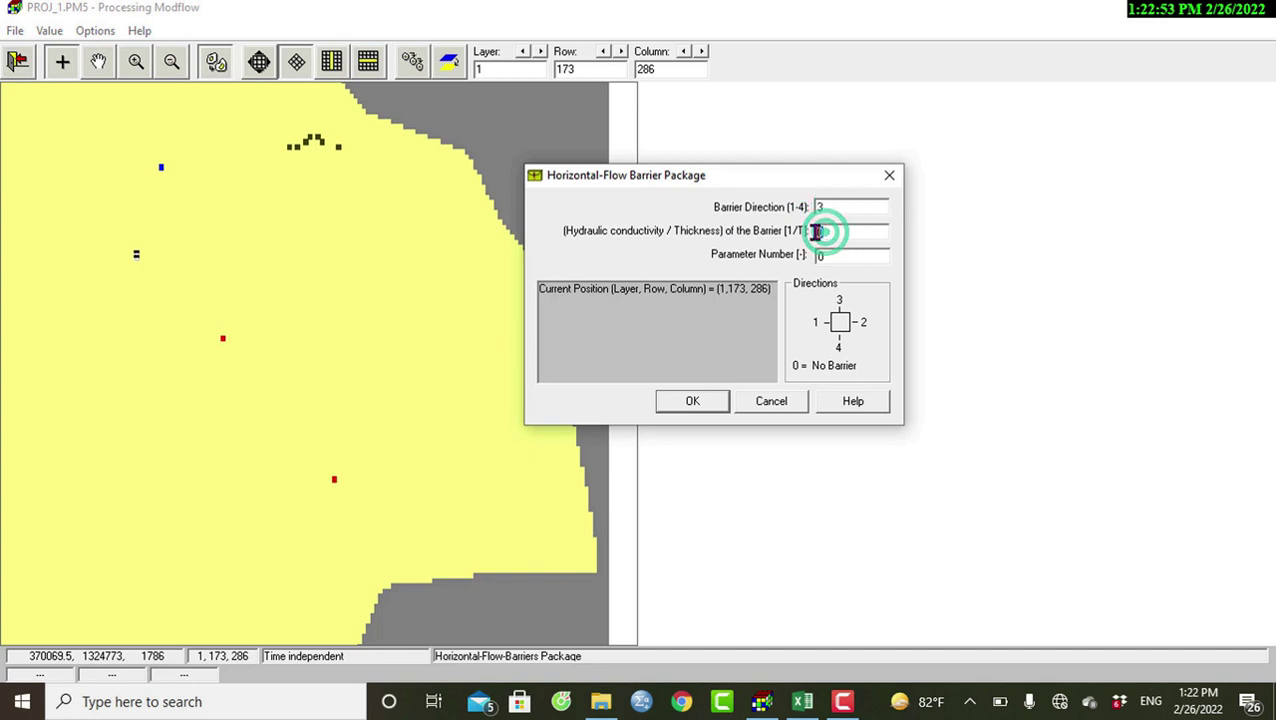
click(710, 396)
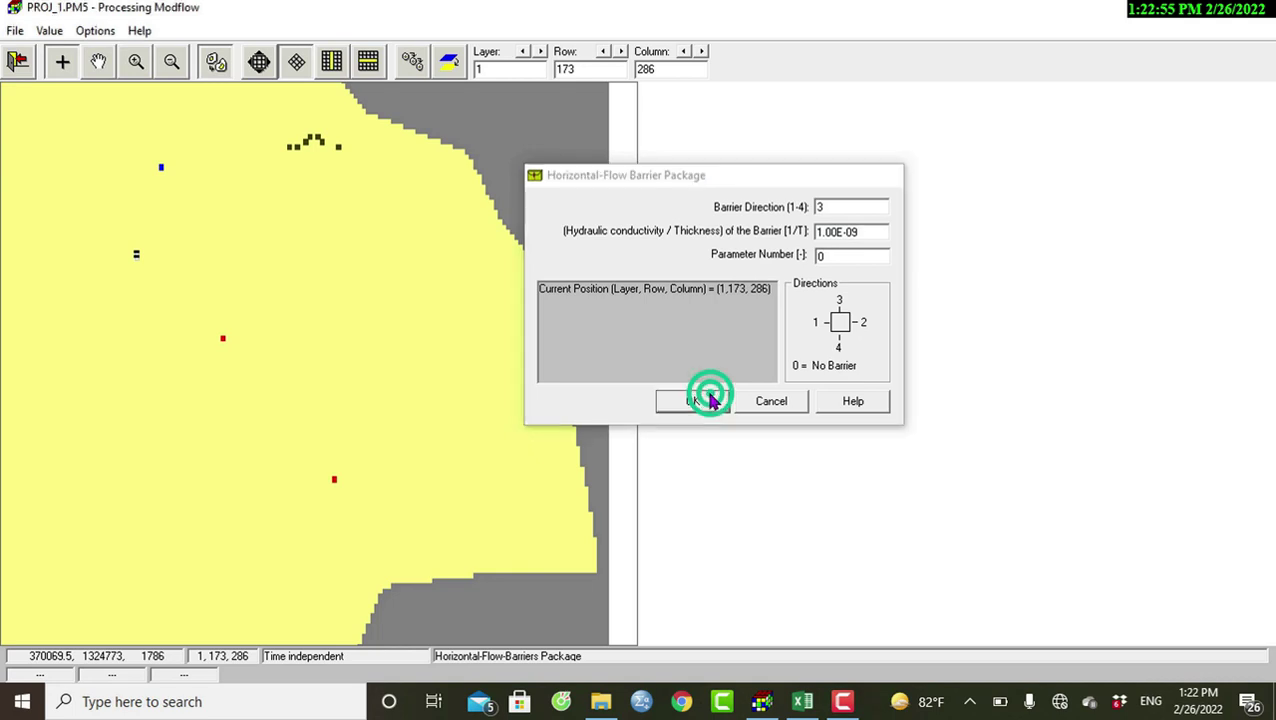
Step: Define a horizontal-flow barrier at row 174, column 286 with direction 3 and conductivity/thickness 1.00E-09
click(135, 267)
double_click(842, 207)
text(3)
double_click(834, 231)
key(ctrl+v)
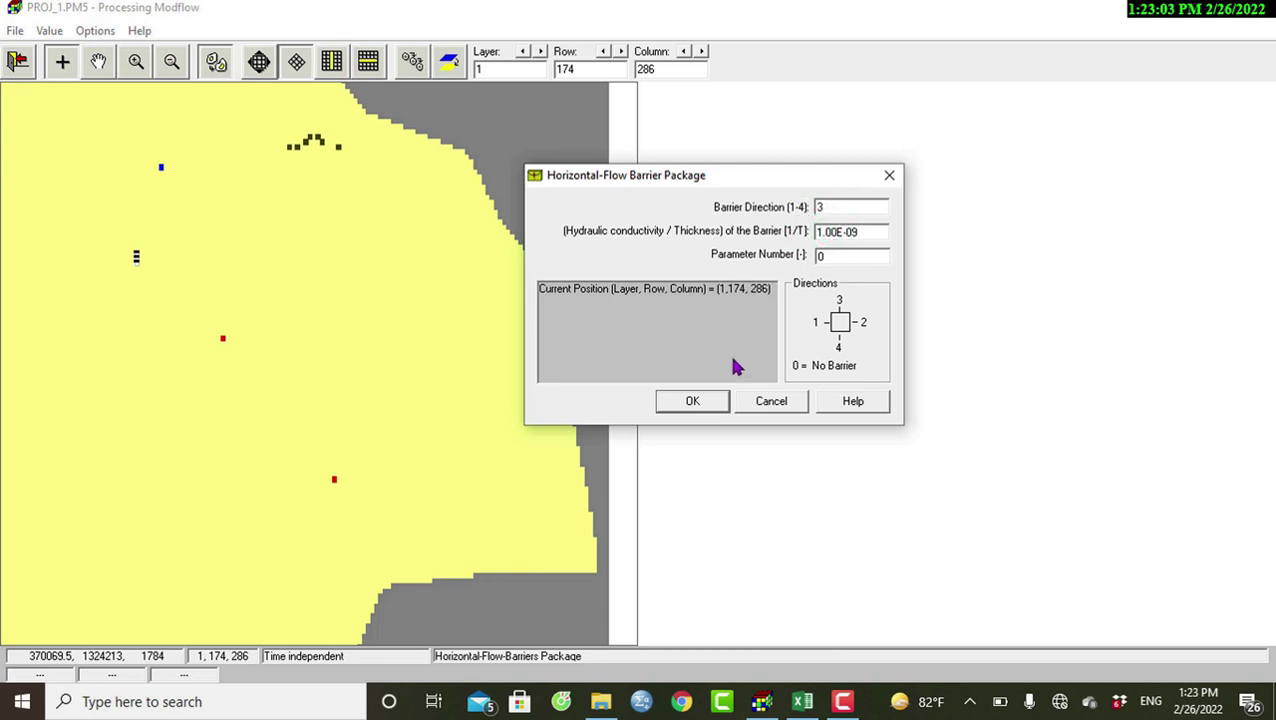
click(705, 400)
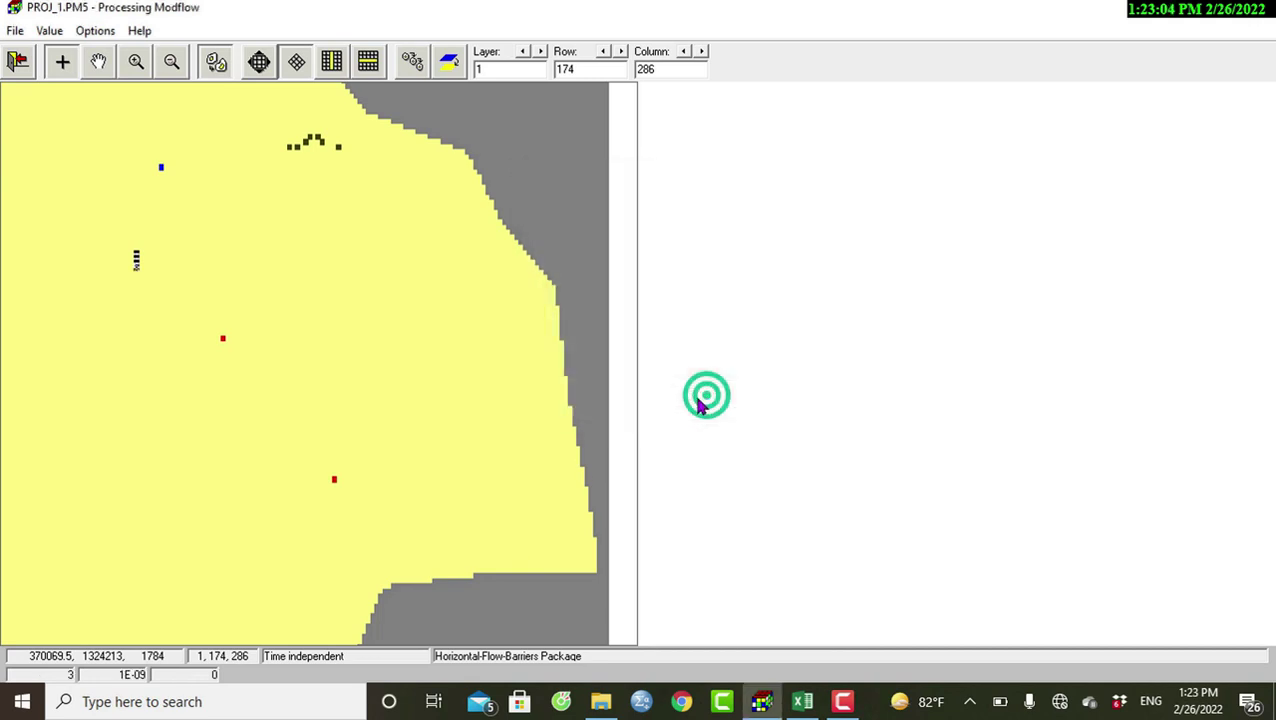
Step: Define a horizontal-flow barrier at row 175, column 286 with direction 3 and conductivity/thickness 1.00E-09
click(136, 273)
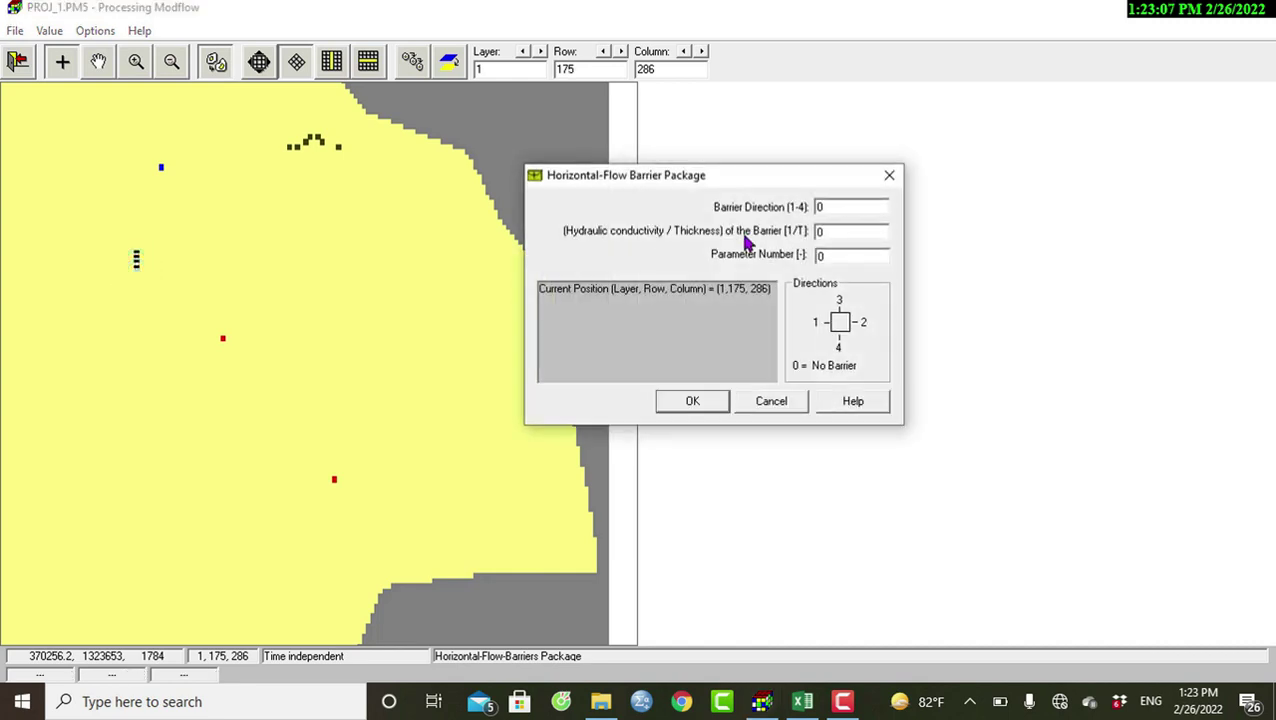
double_click(836, 207)
text(3)
double_click(822, 232)
text(1.00E-09)
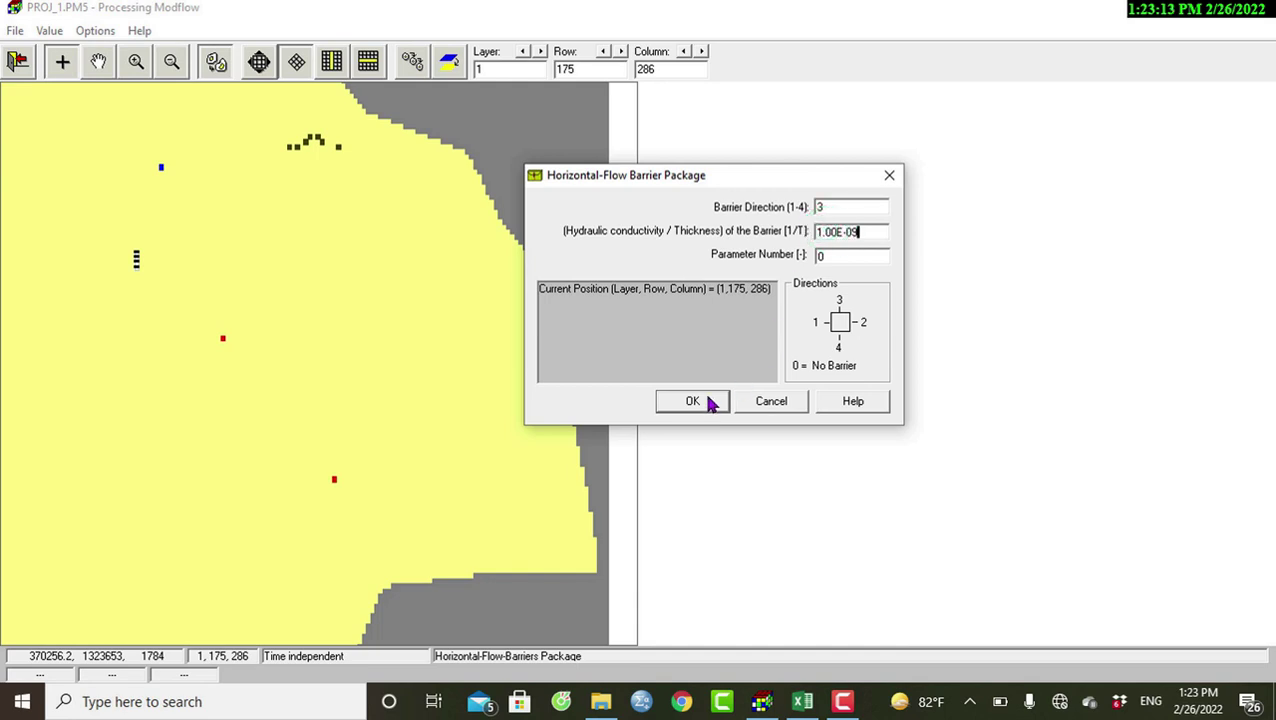
click(692, 401)
Step: Define a horizontal-flow barrier at row 176, column 286 with direction 3 and conductivity/thickness 1.00E-09
click(136, 274)
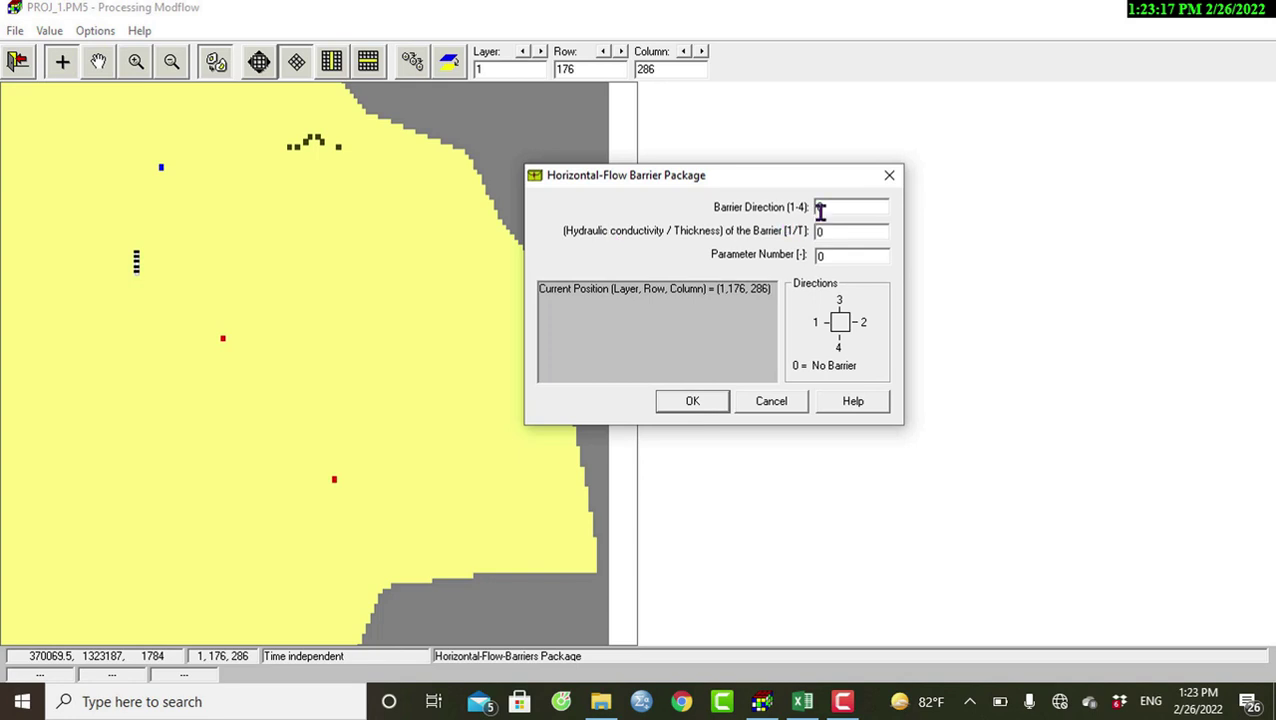
double_click(824, 208)
text(3)
double_click(832, 230)
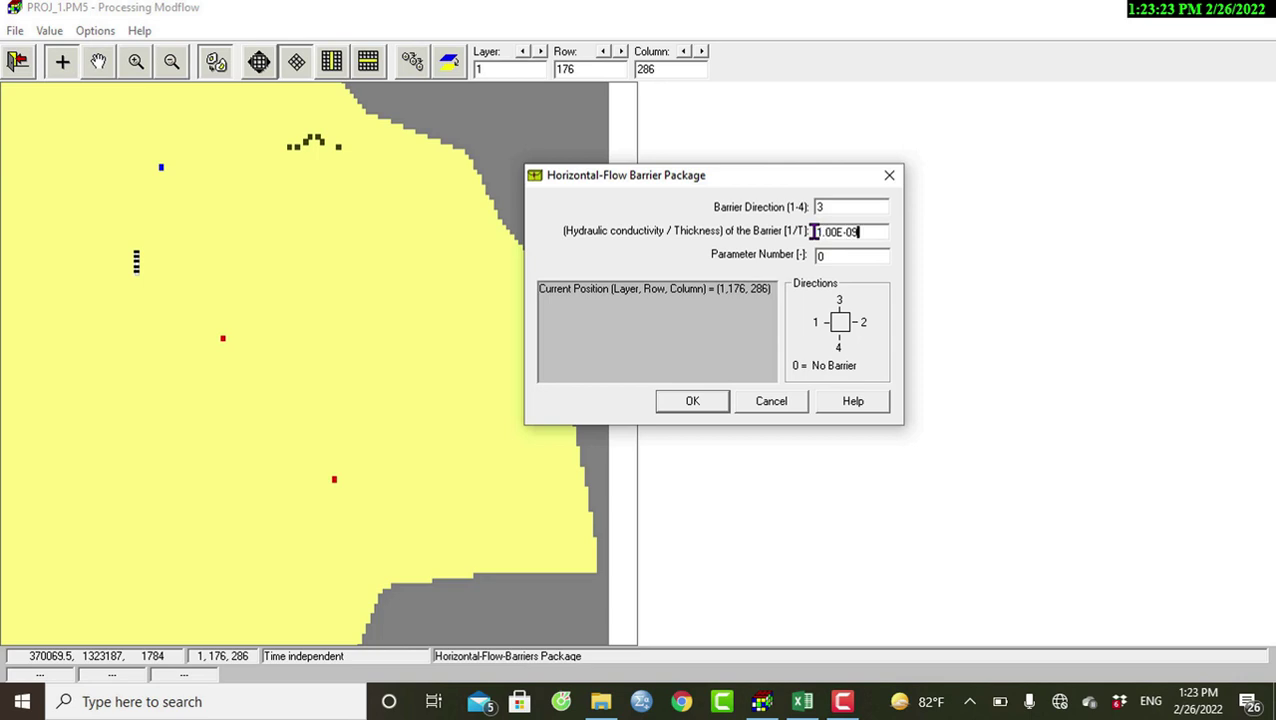
click(692, 400)
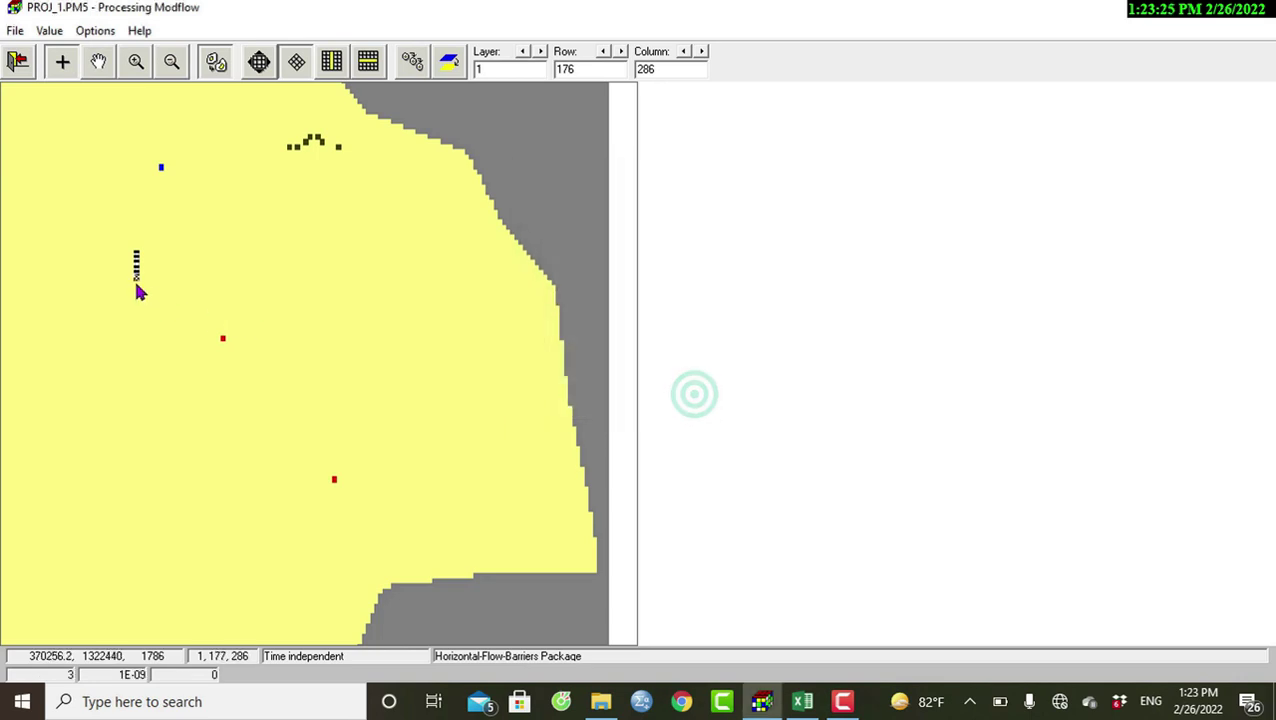
Step: Define a horizontal-flow barrier at row 177, column 286 with direction 3 and conductivity/thickness 1.00E-09
click(137, 284)
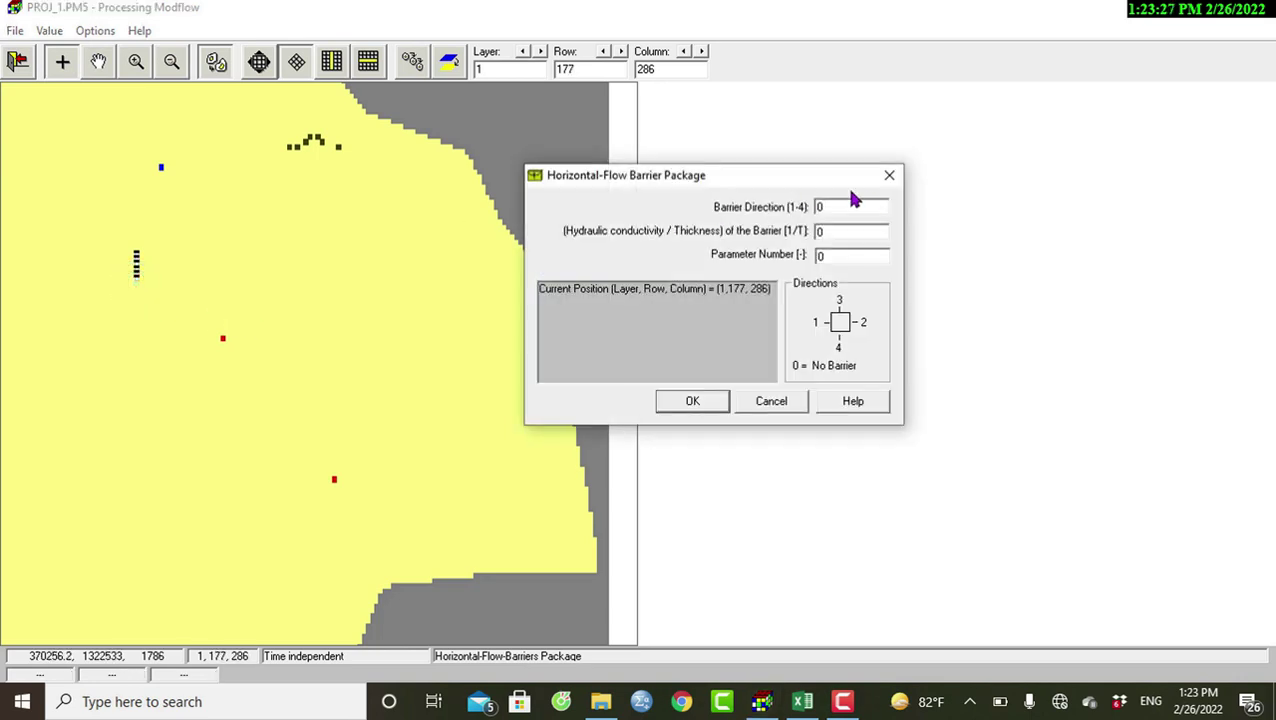
double_click(849, 207)
text(3)
double_click(840, 231)
text(1.00E-09)
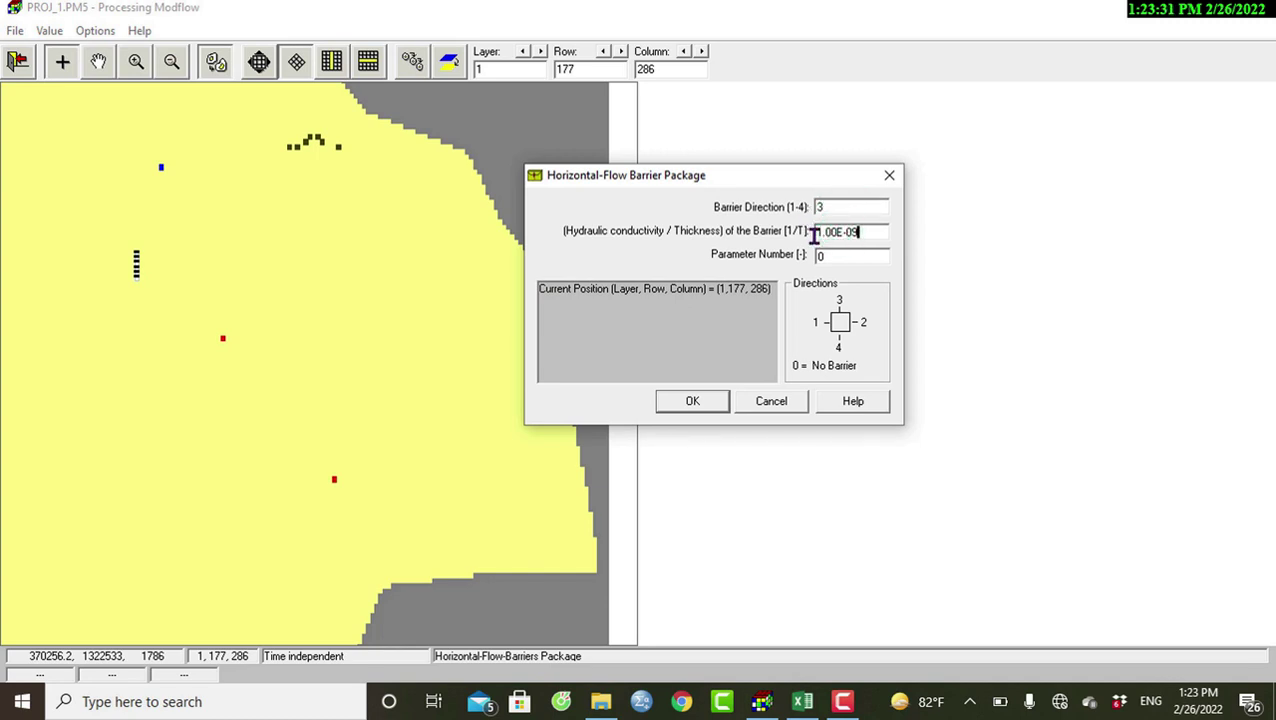
click(706, 405)
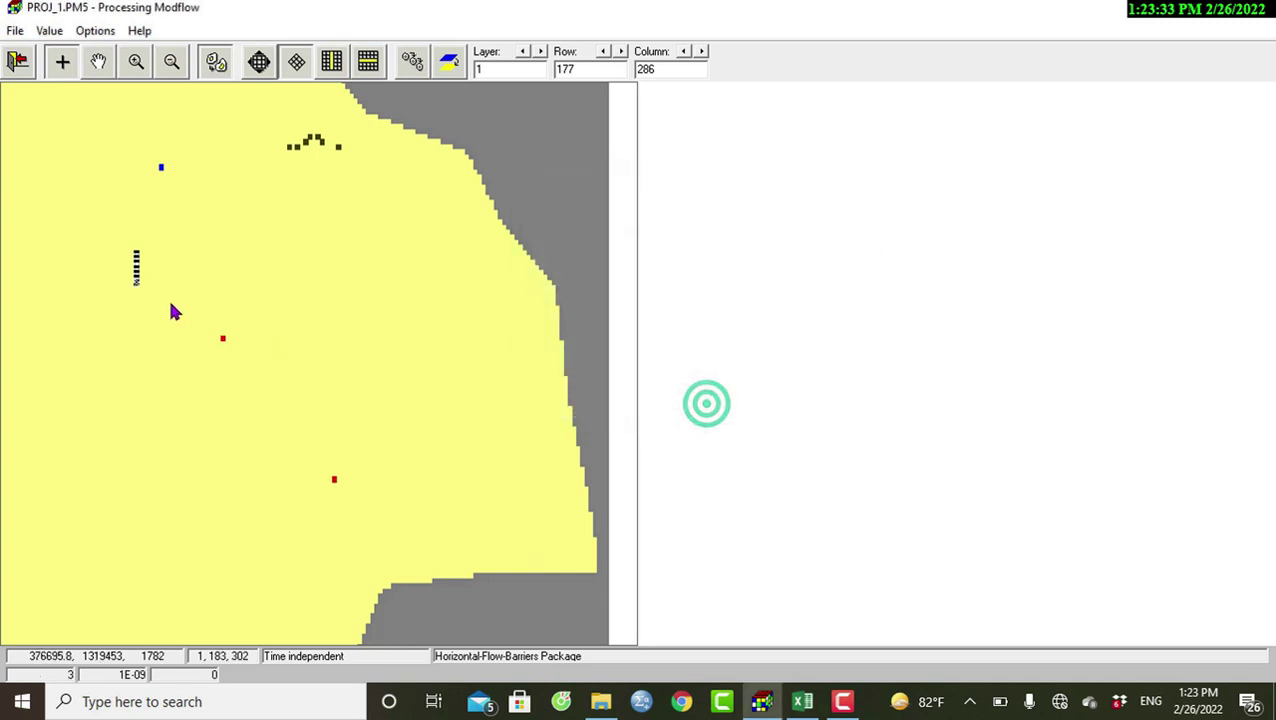
Step: Define a horizontal-flow barrier at row 178, column 286 with direction 3 and conductivity/thickness 1.00E-09
right_click(136, 289)
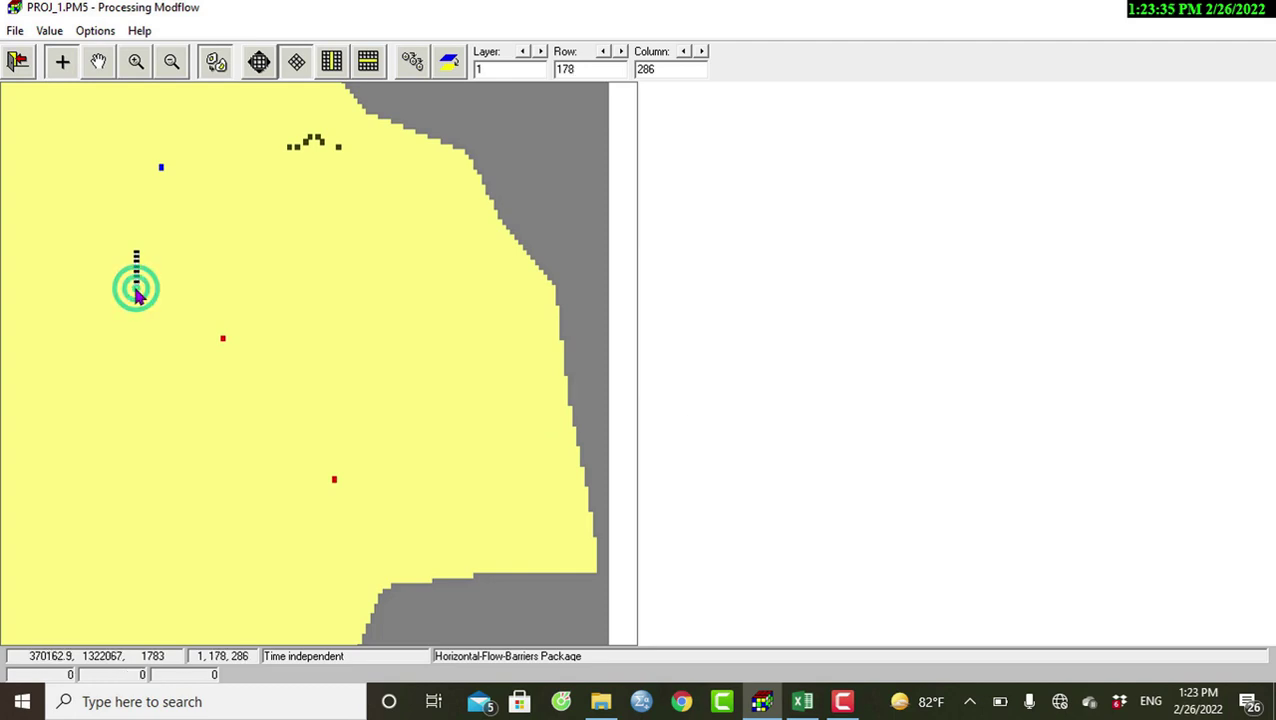
double_click(820, 208)
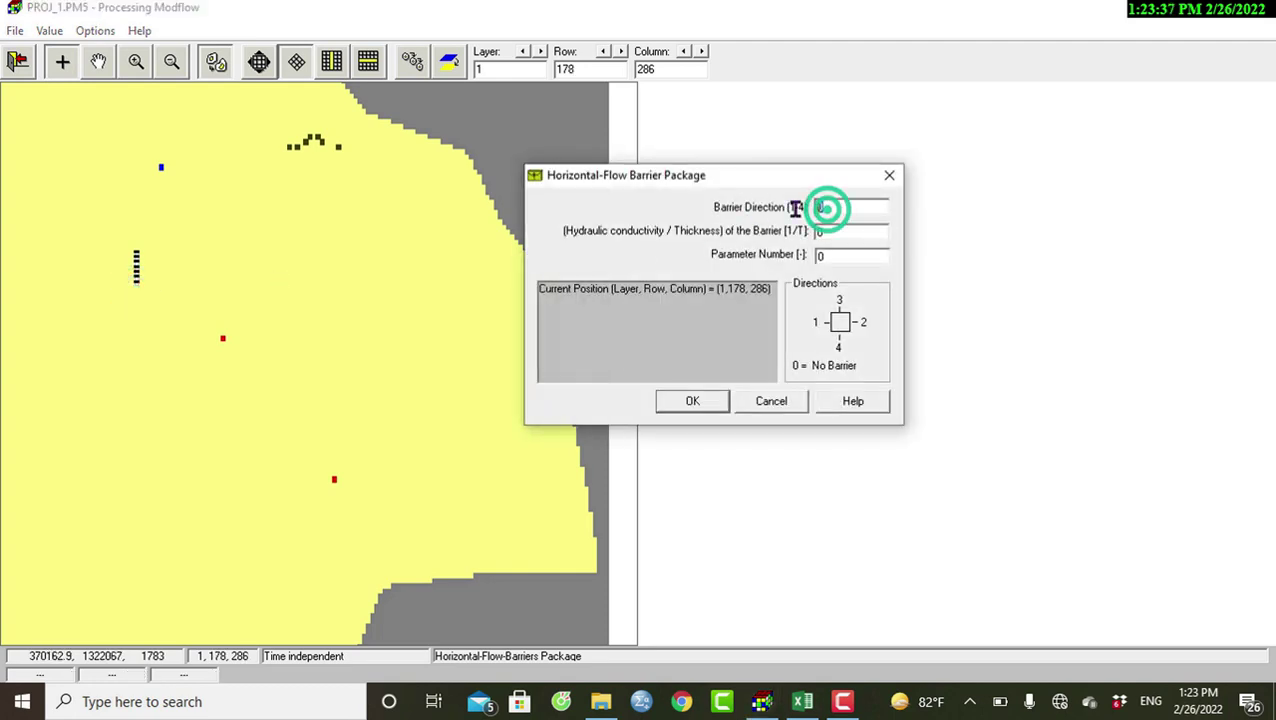
text(3)
double_click(822, 231)
text(1.00E-09)
click(692, 398)
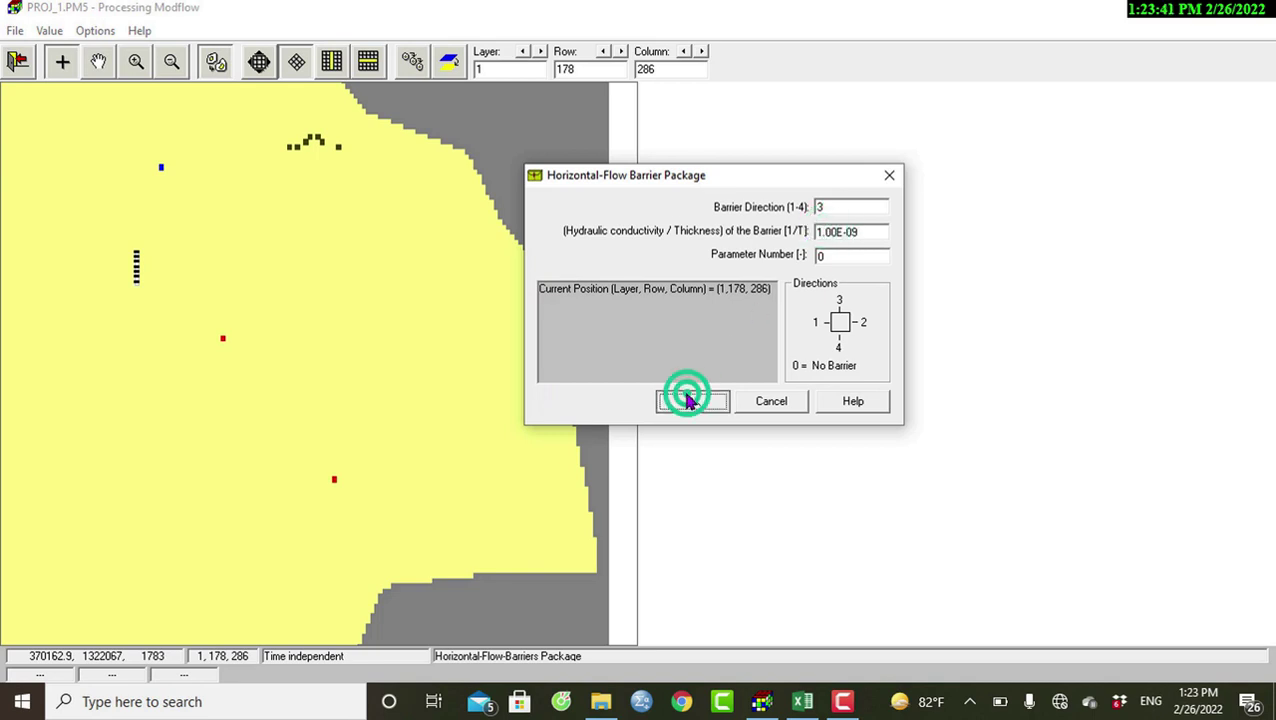
Step: Define a horizontal-flow barrier at row 179, column 286 with direction 3 and conductivity/thickness 1.00E-09
click(137, 290)
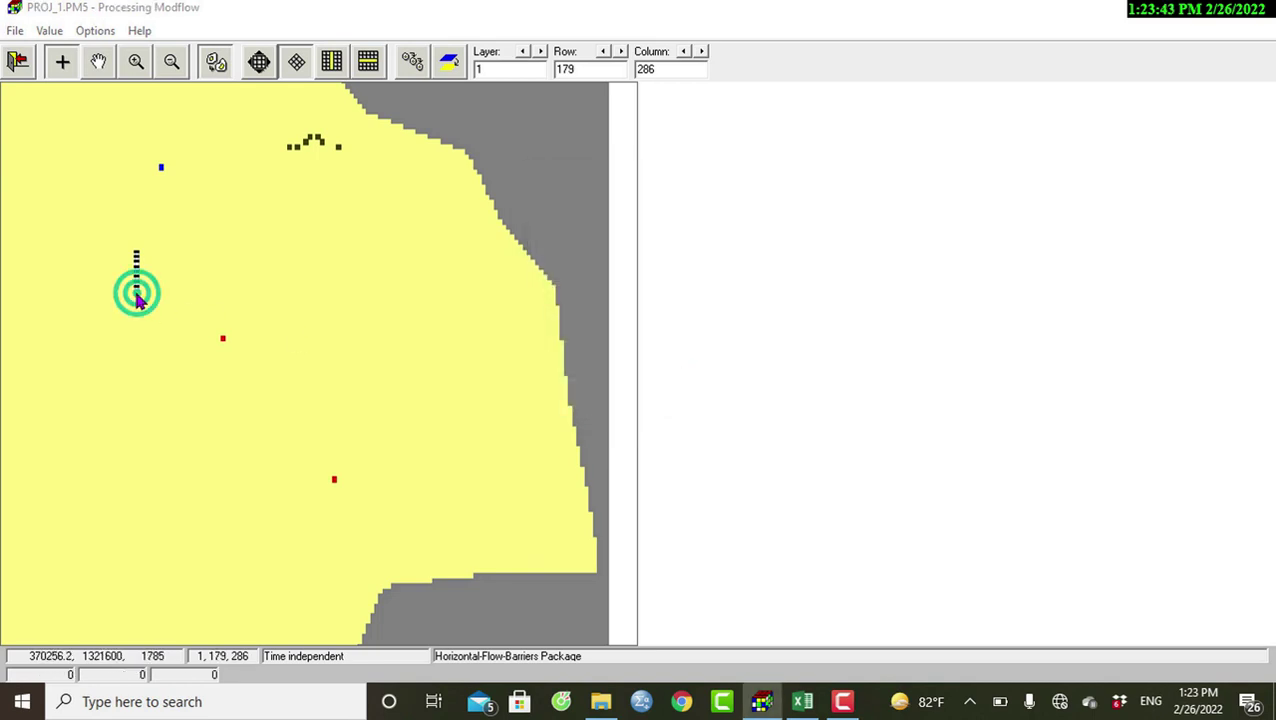
double_click(816, 208)
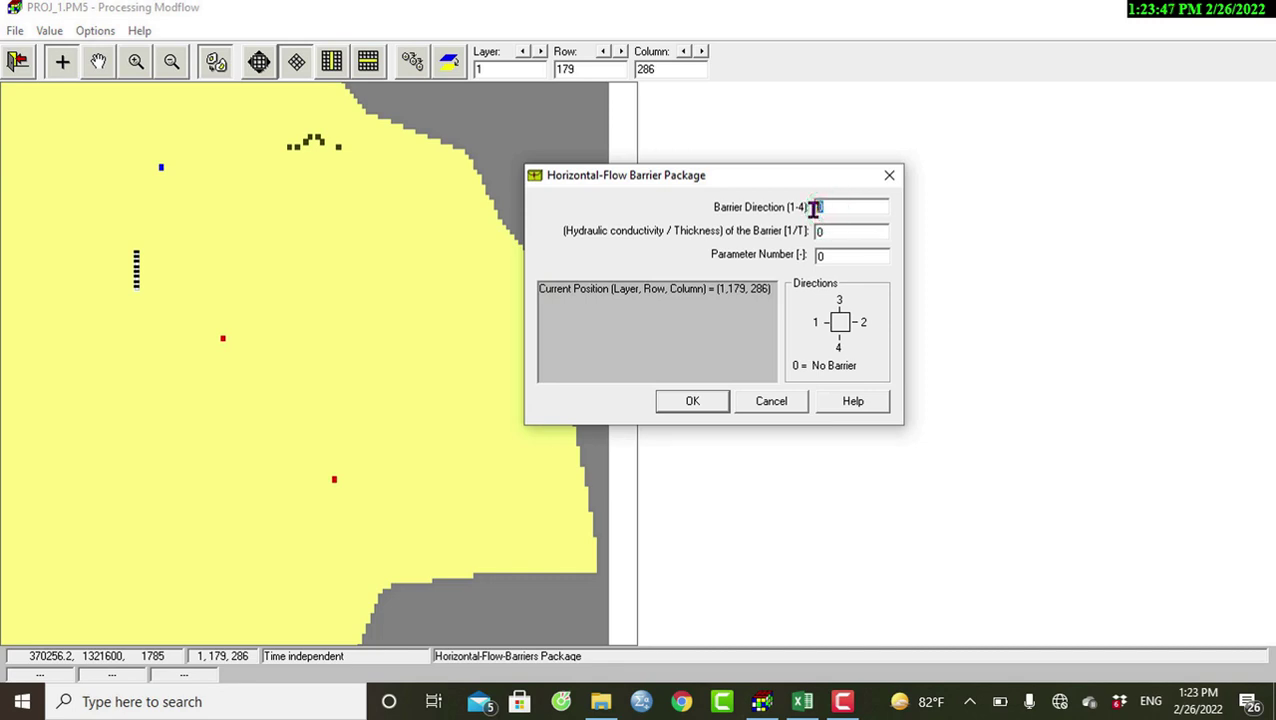
text(3)
double_click(834, 231)
text(1.00E-09)
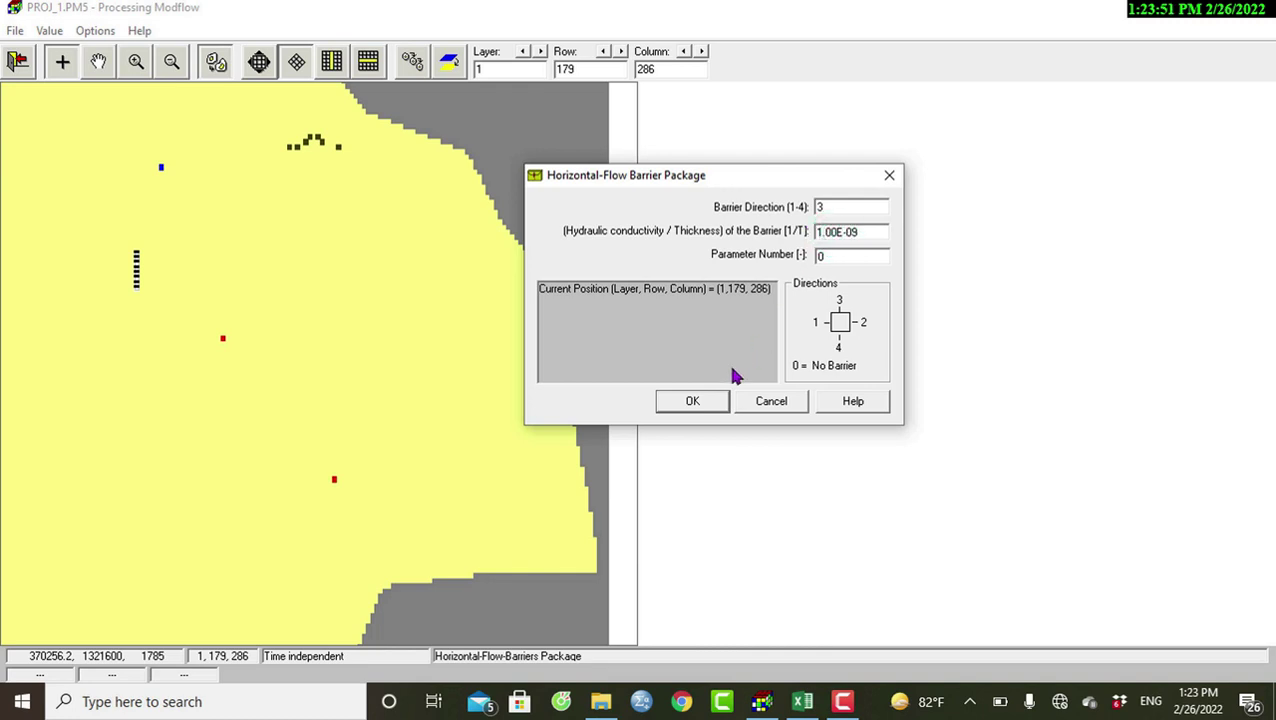
click(712, 398)
Step: Define a horizontal-flow barrier at row 180, column 286 with direction 3 and conductivity/thickness 1.00E-09
click(137, 297)
double_click(838, 206)
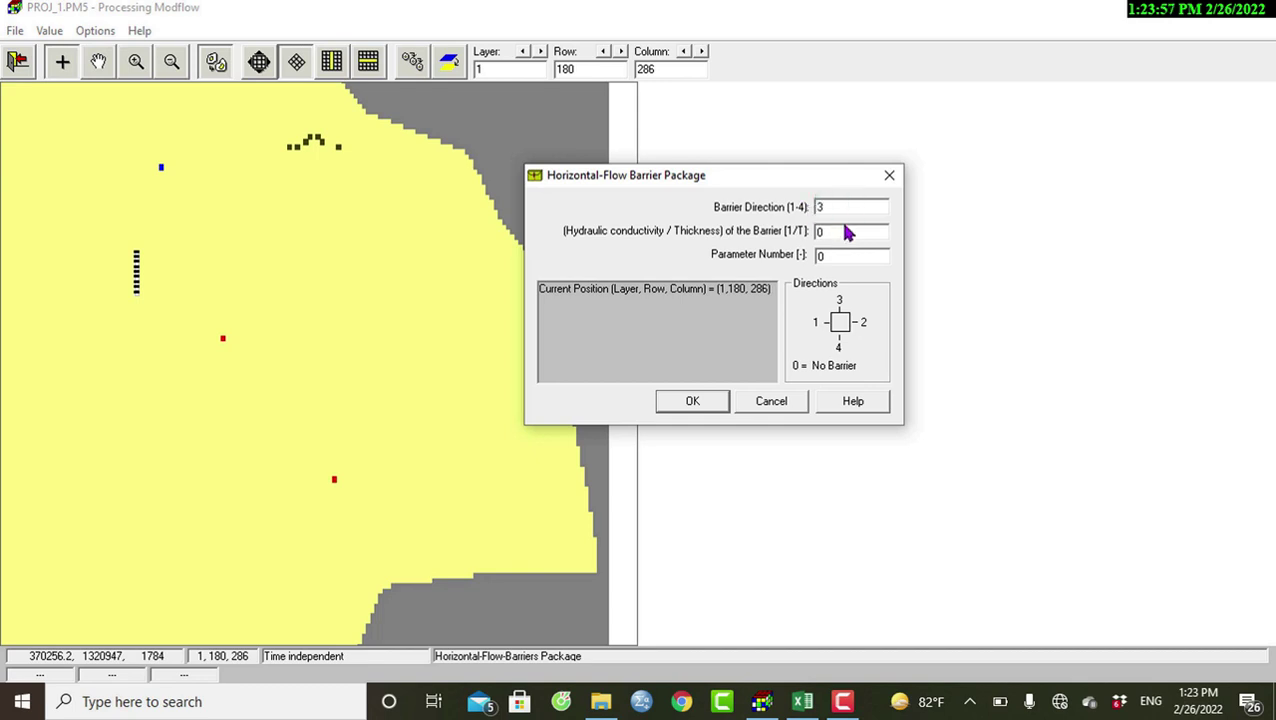
click(818, 234)
text(1.00E-09)
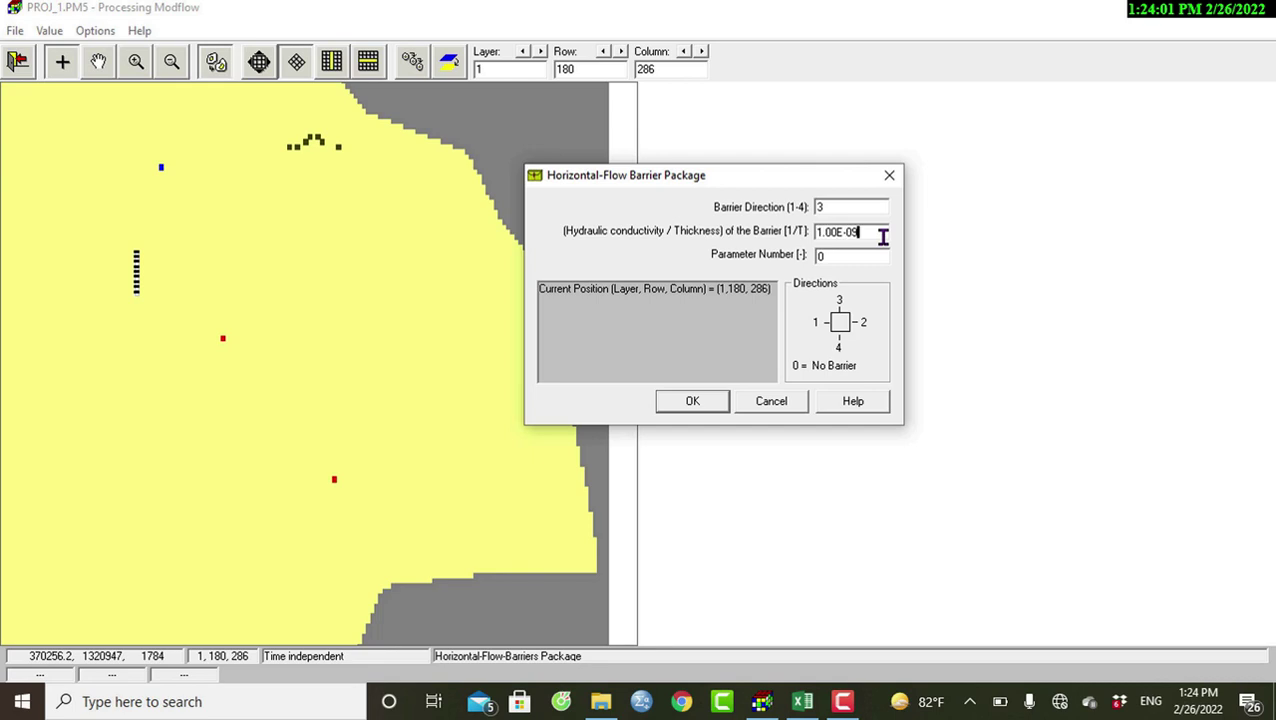
click(676, 404)
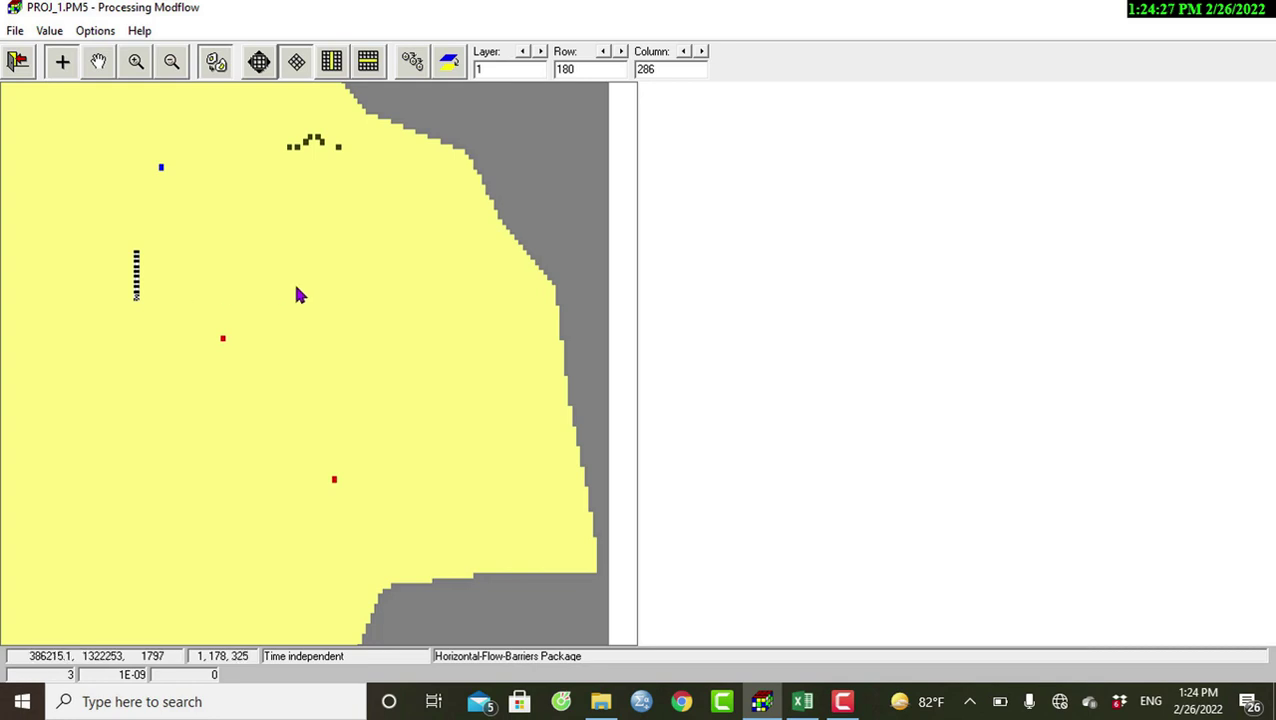
Step: Leave the Horizontal-Flow-Barriers editor and save the changes to the barrier package
click(15, 31)
click(46, 213)
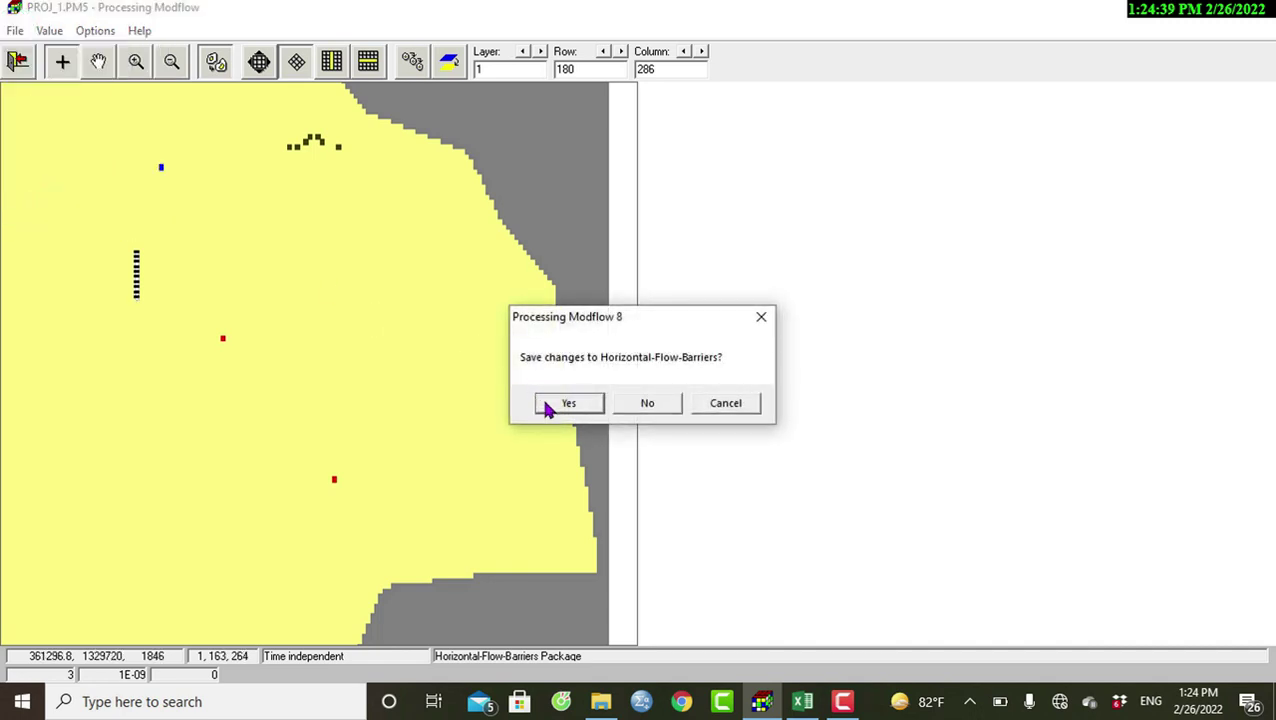
click(545, 406)
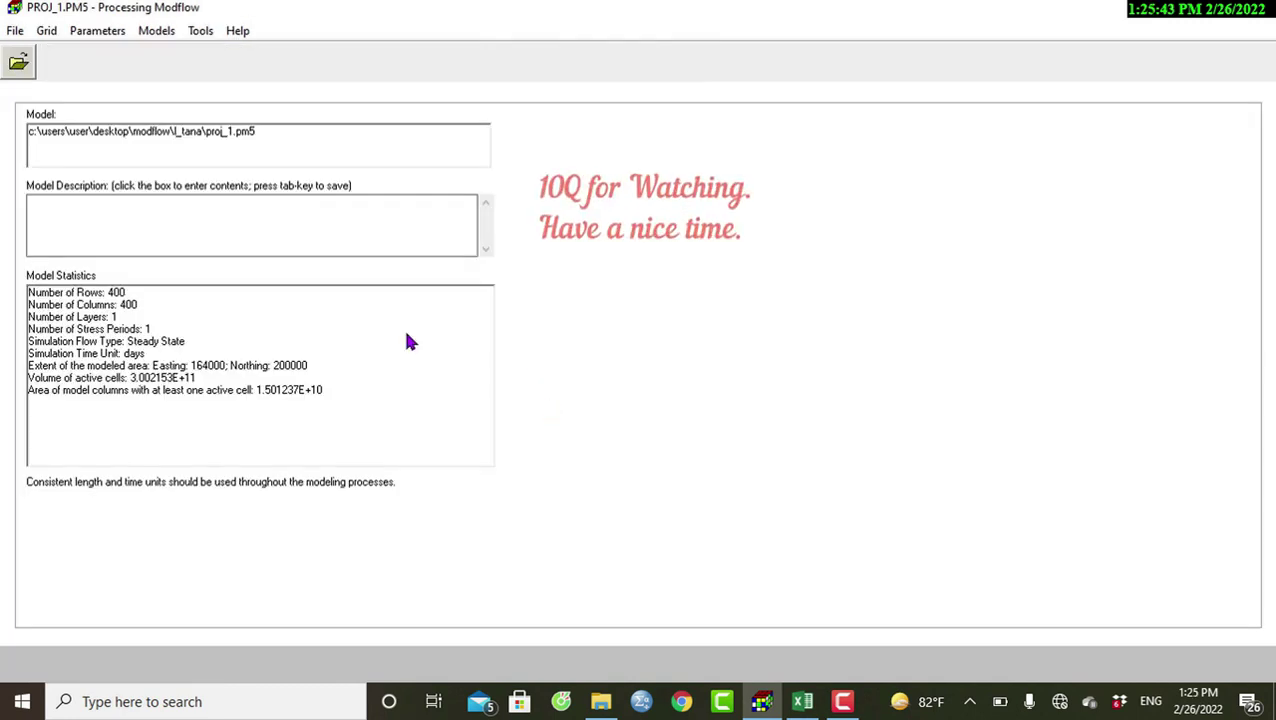